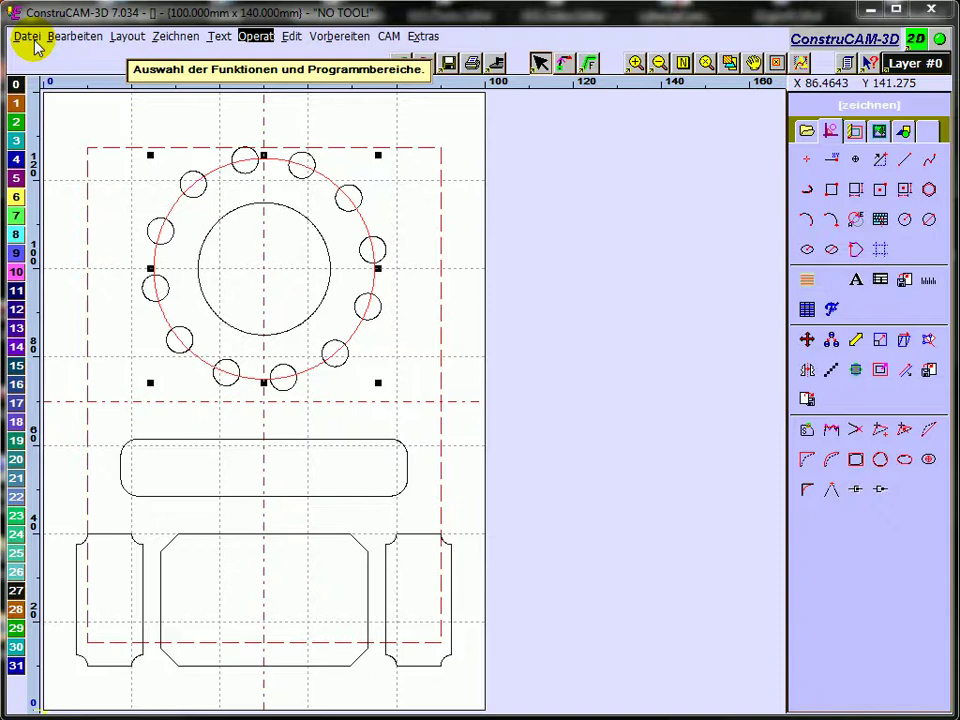
Start a new drawing without saving the old one, accepting the 100 × 140 mm work area.
click(62, 55)
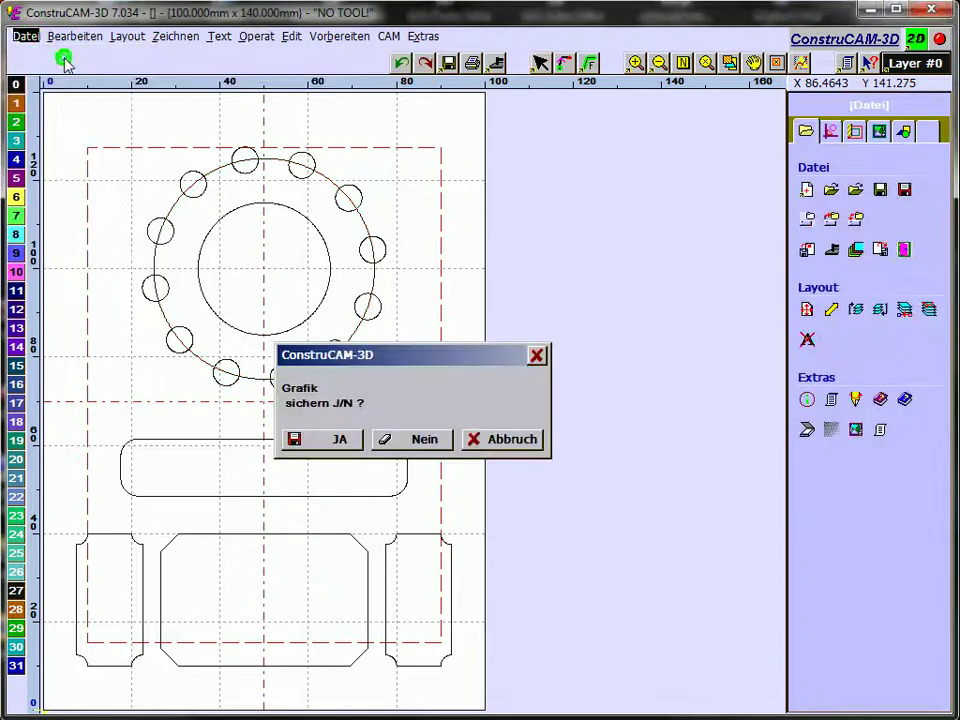
click(413, 442)
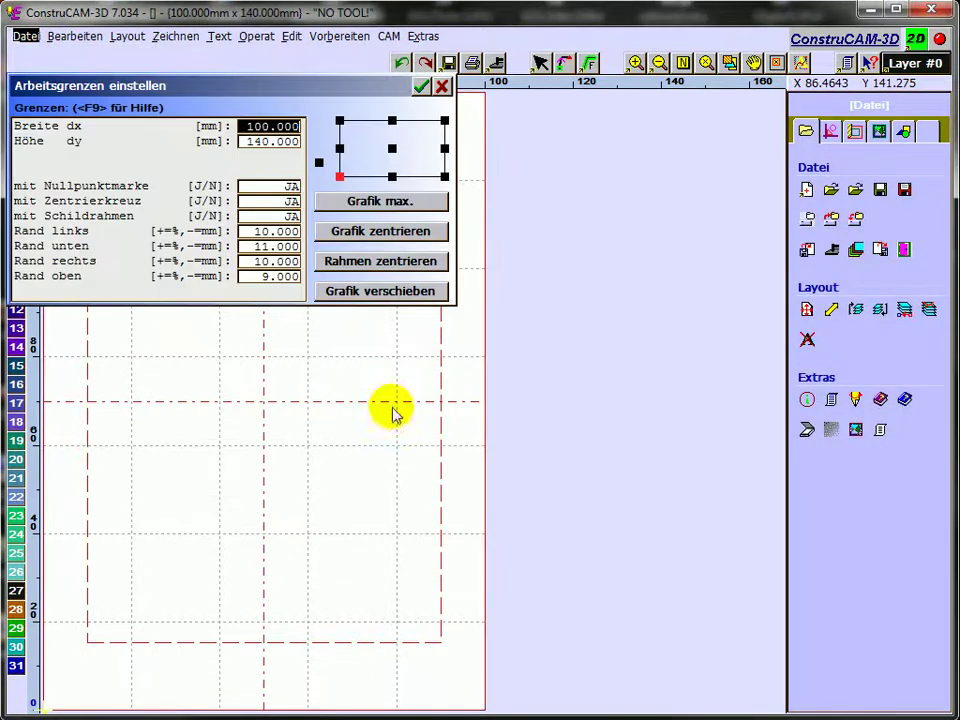
click(422, 86)
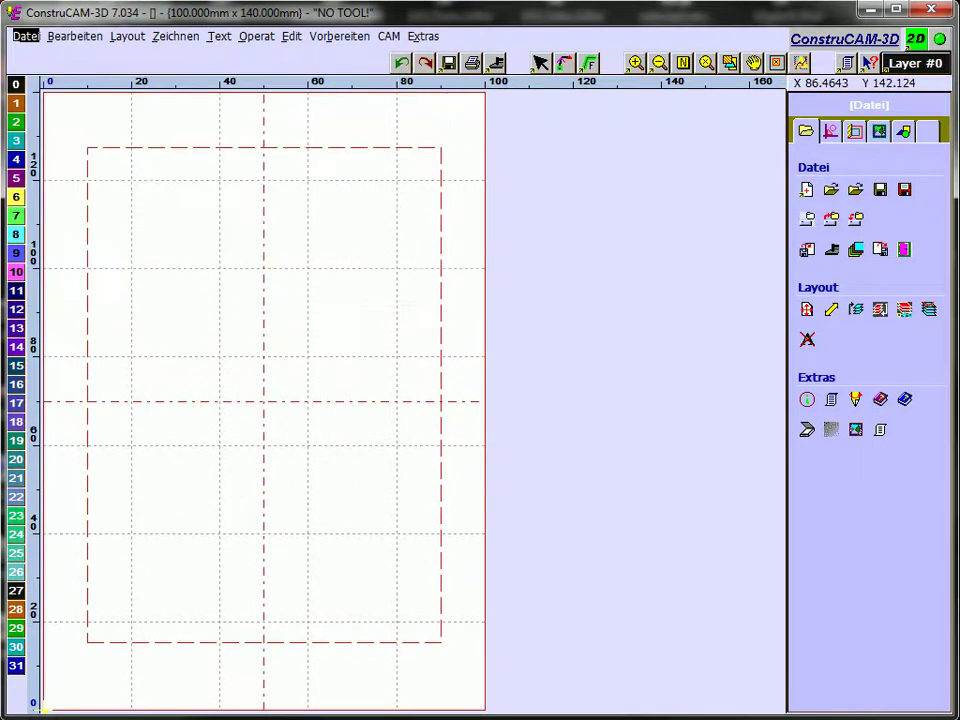
click(24, 36)
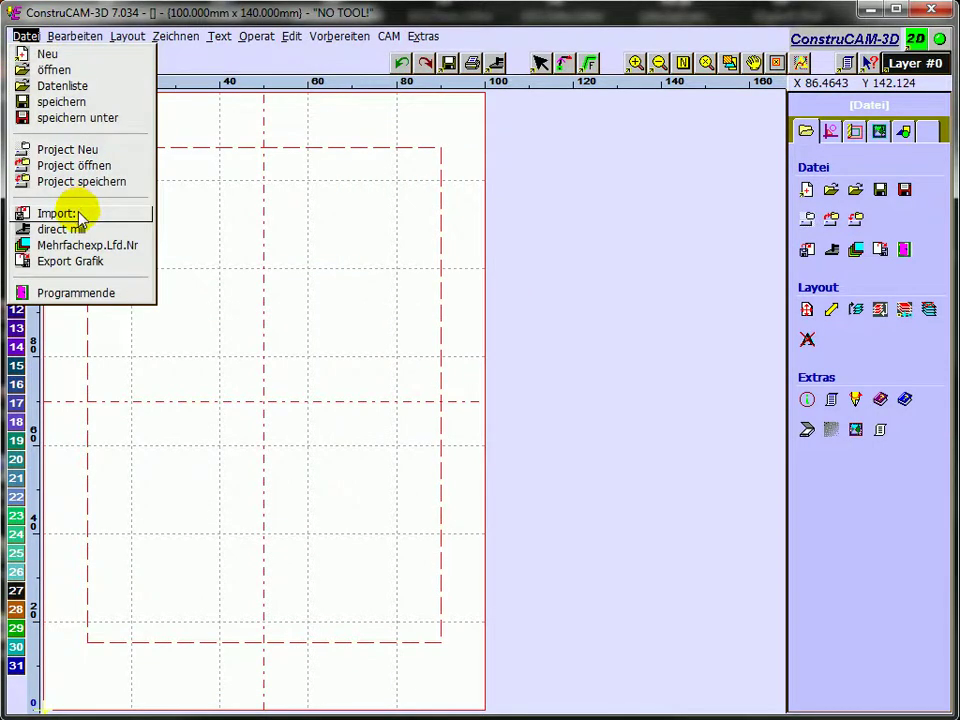
Import Grundkörper.DXF, joining vectors into contours and keeping layer names, then select everything.
click(80, 215)
click(190, 258)
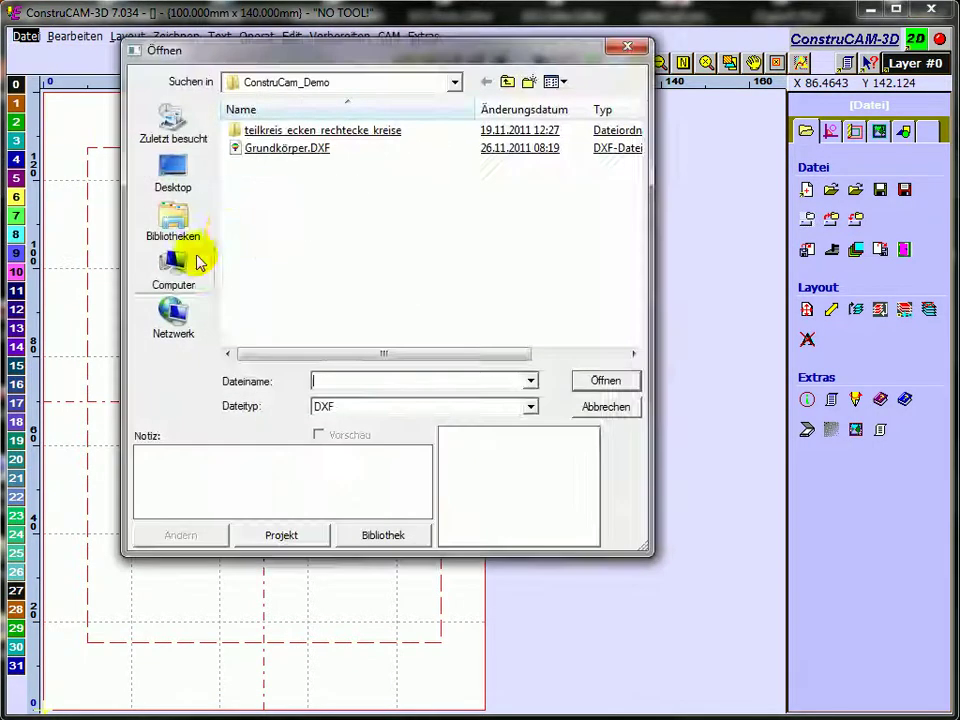
double_click(262, 150)
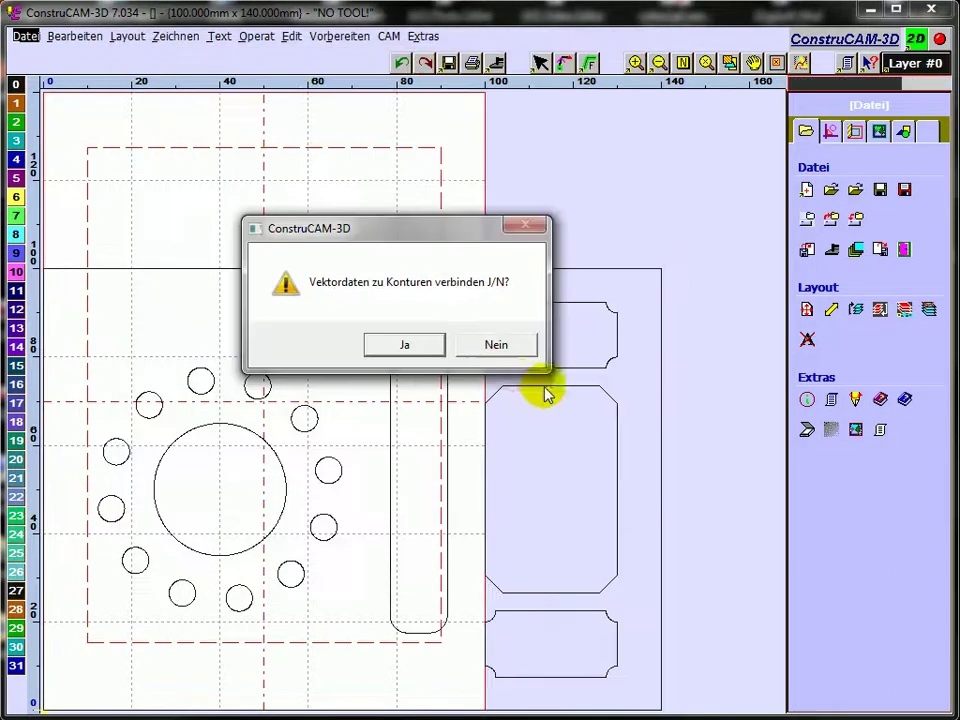
click(405, 347)
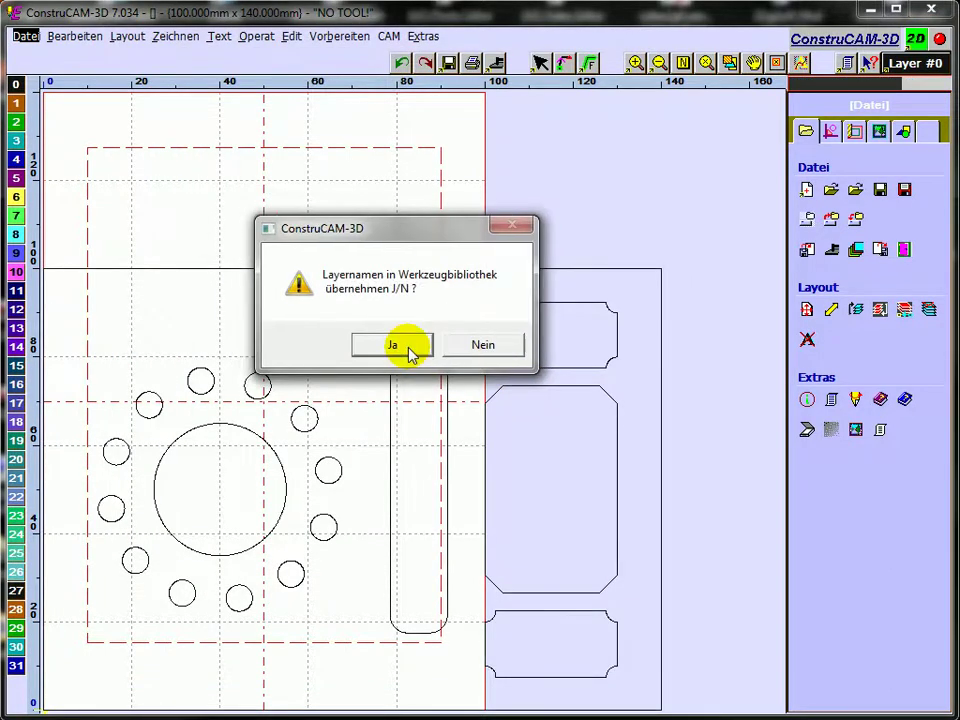
click(408, 346)
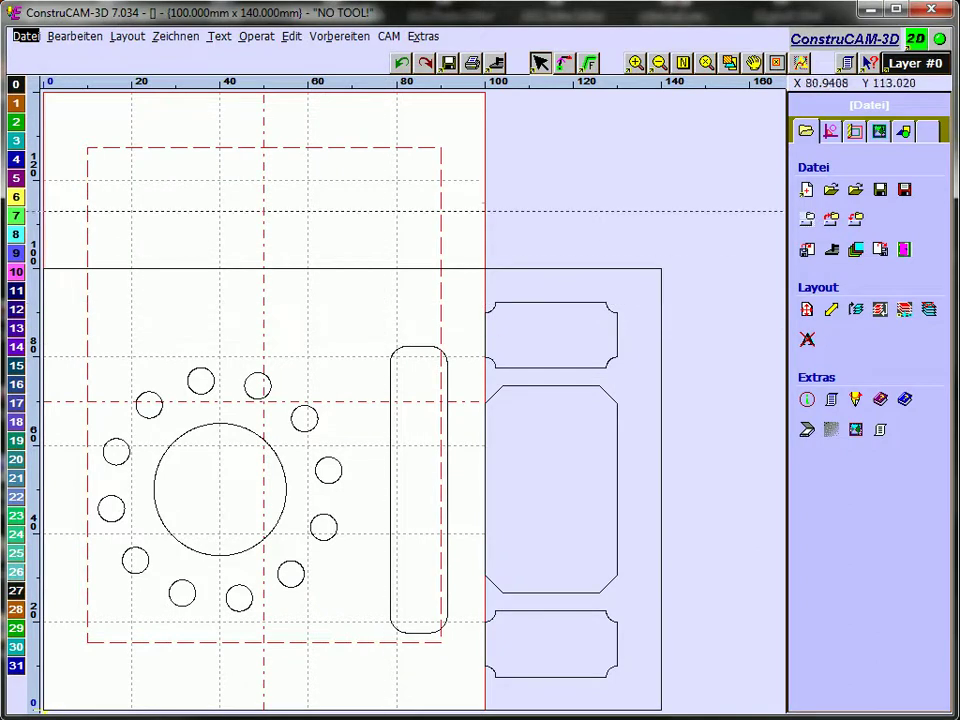
right_click(414, 196)
click(414, 196)
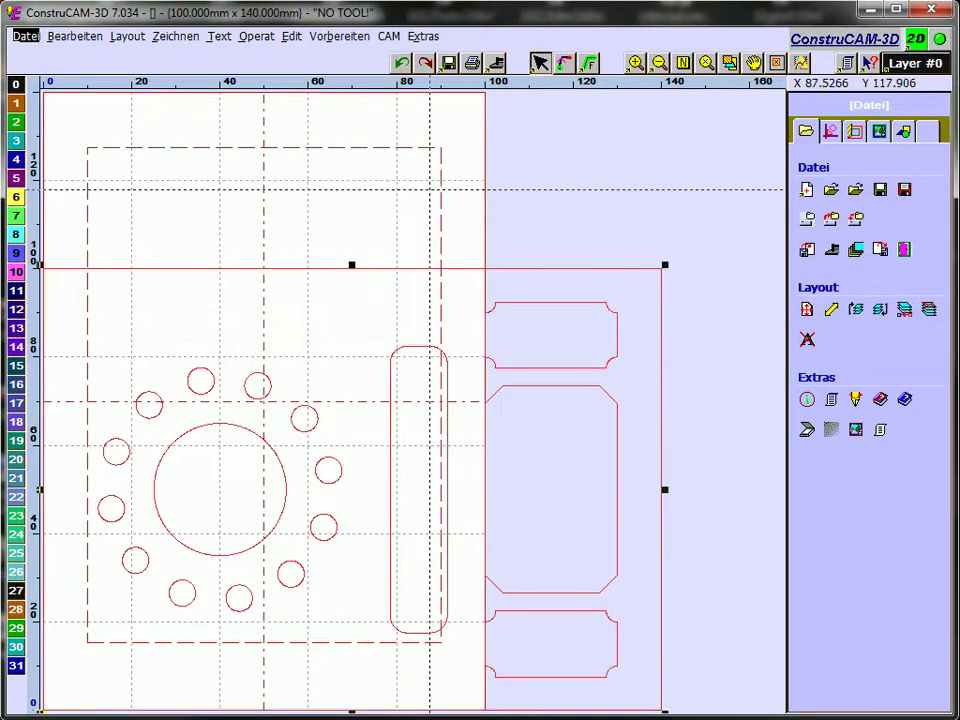
Rotate the whole imported plate by +90°.
click(257, 37)
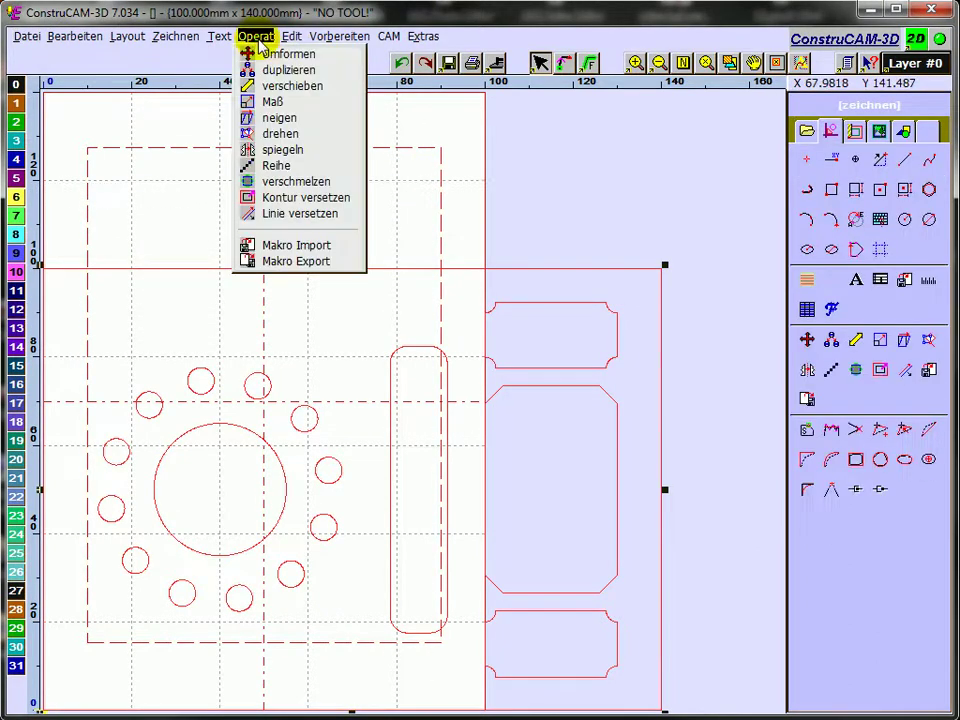
click(264, 133)
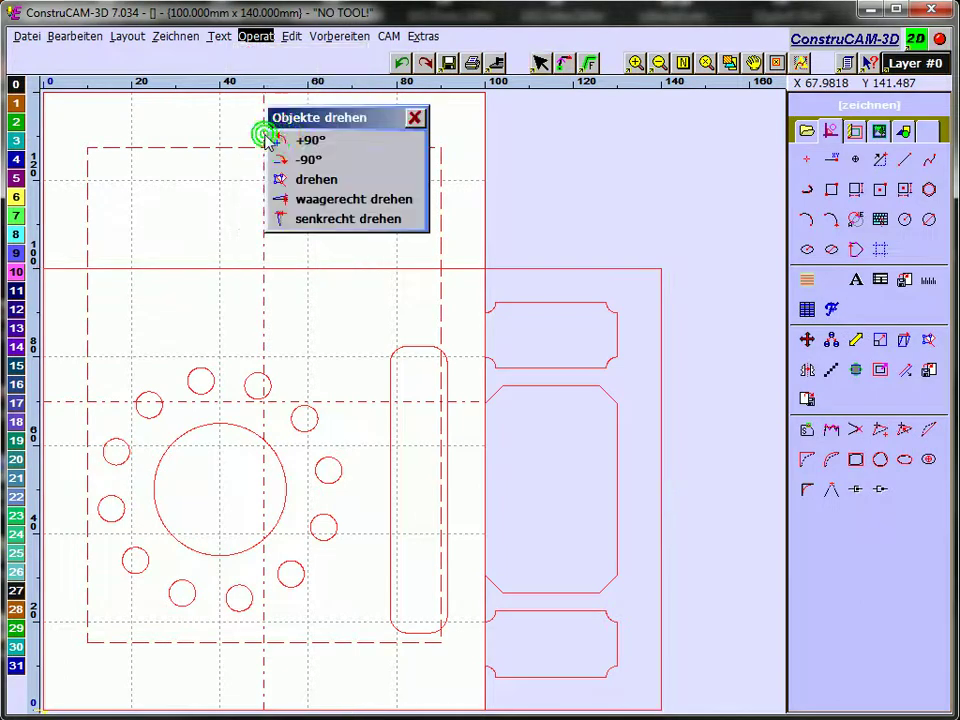
click(280, 140)
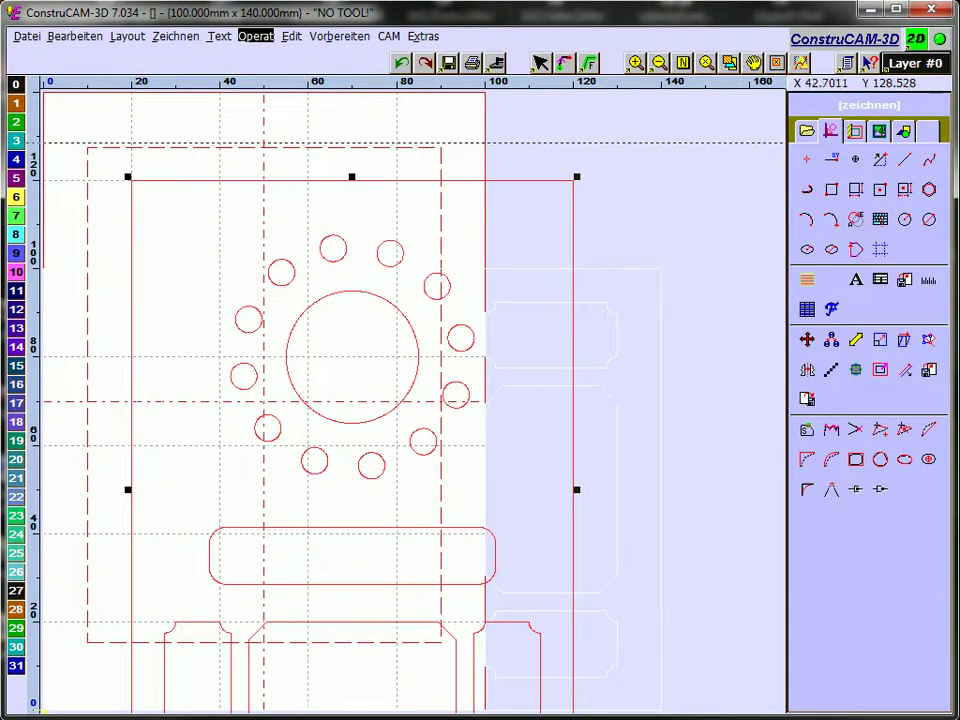
Centre the graphic within the Grenzen work area limits.
click(127, 37)
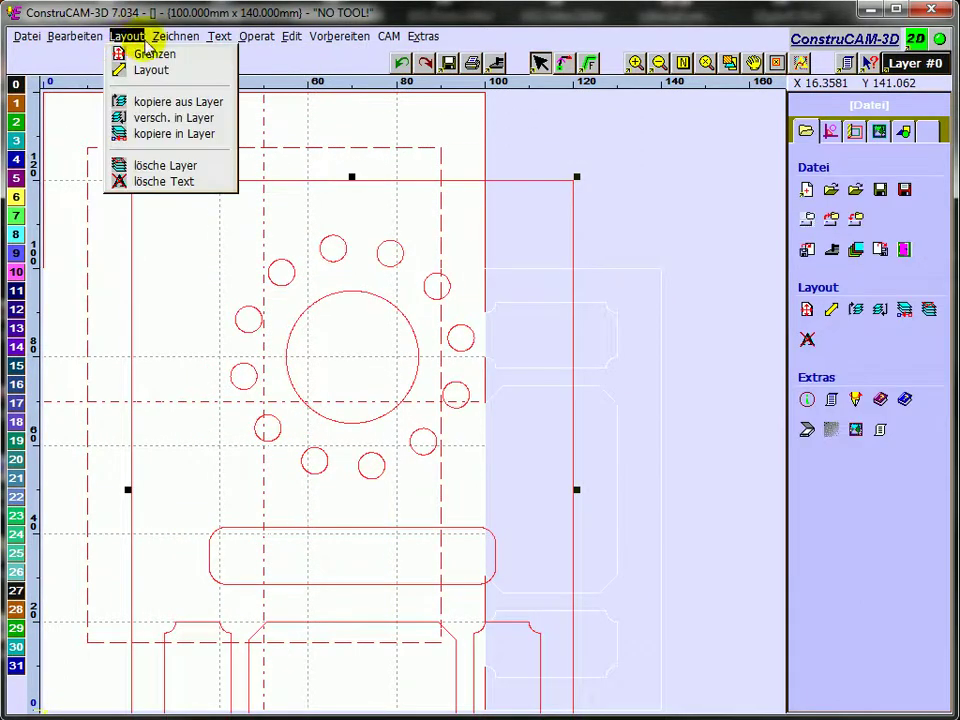
click(150, 55)
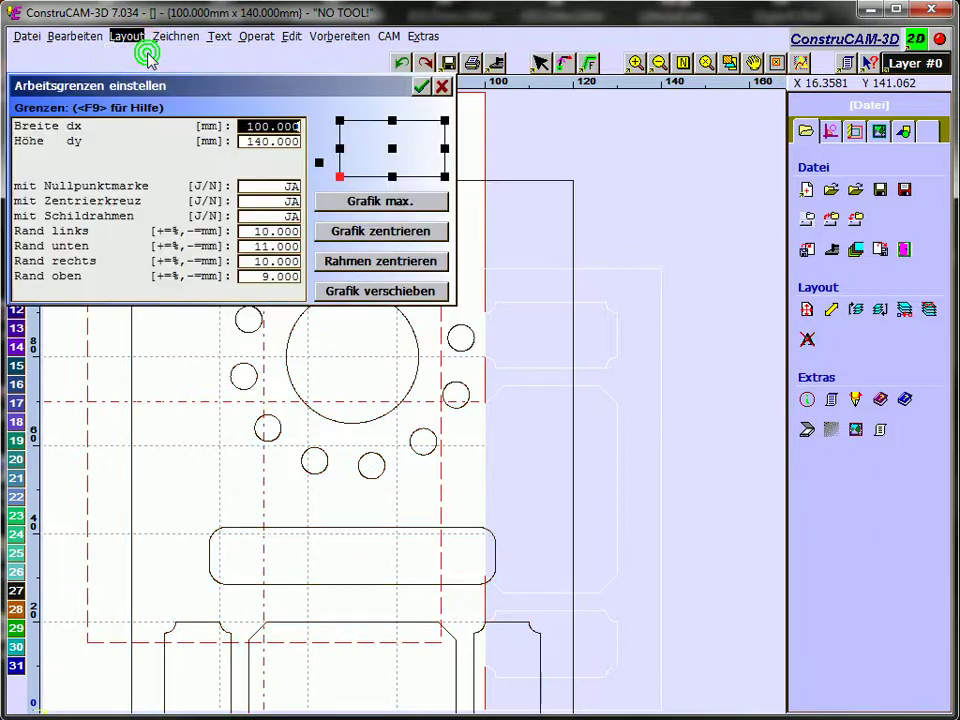
click(355, 233)
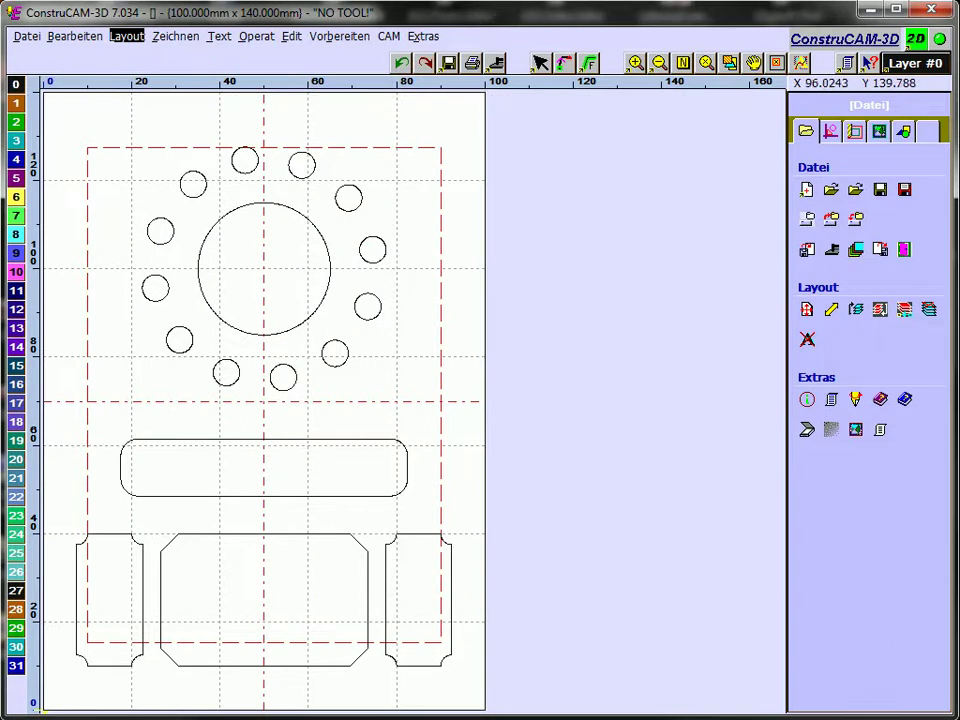
click(540, 65)
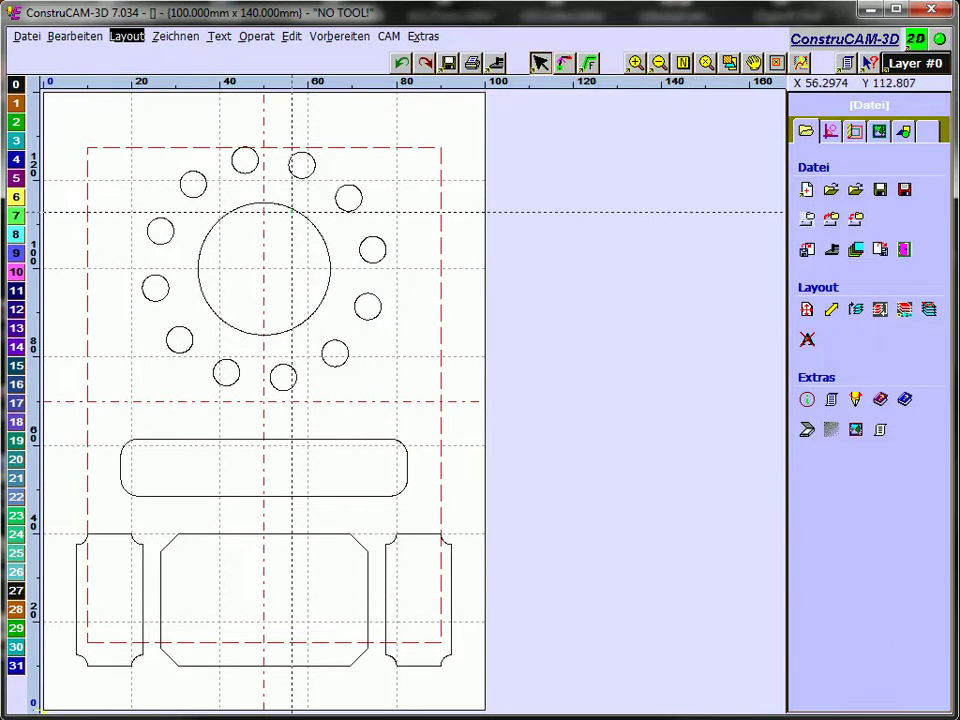
click(291, 211)
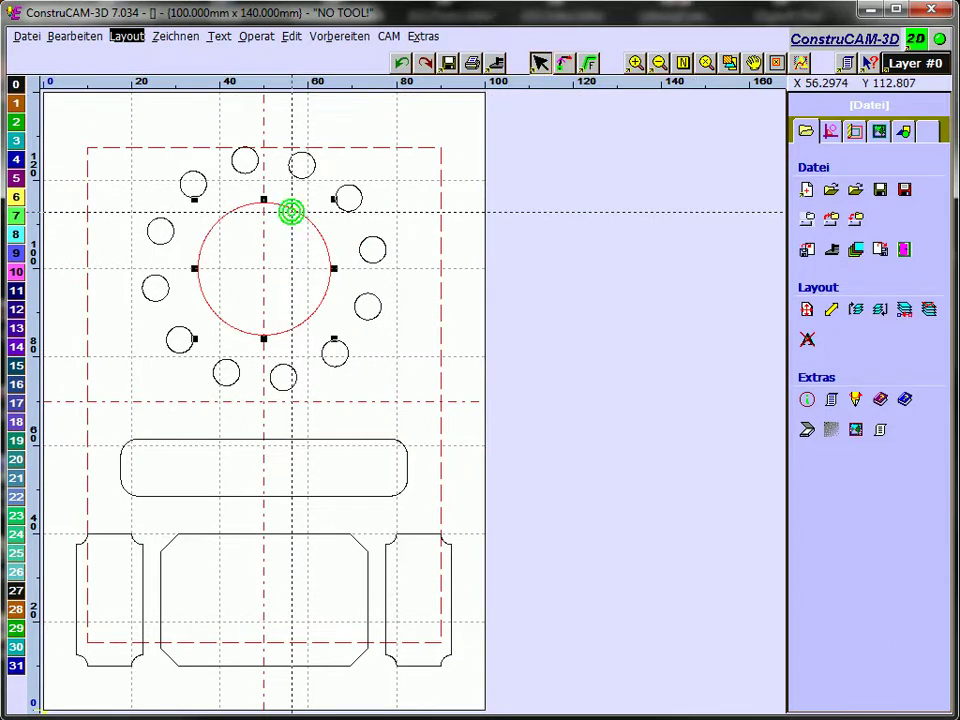
click(252, 39)
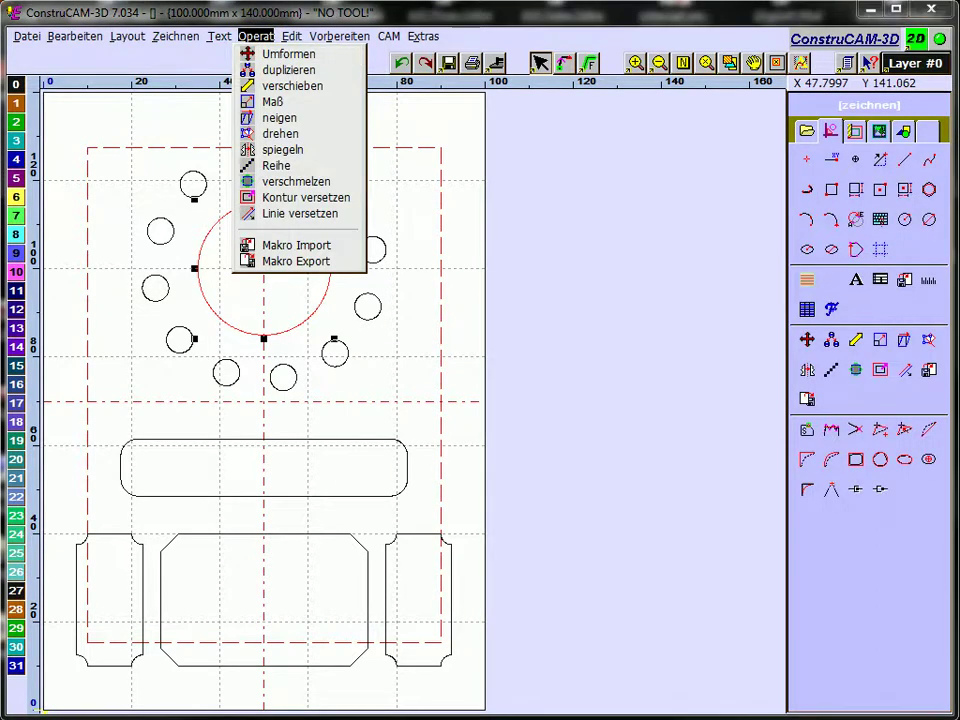
click(288, 53)
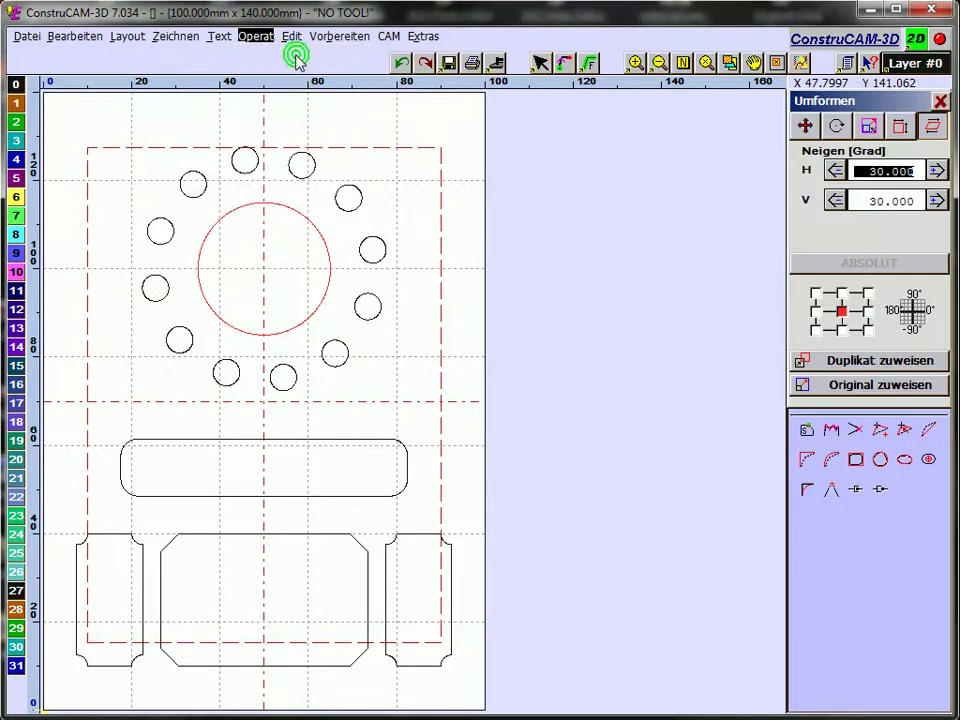
click(899, 126)
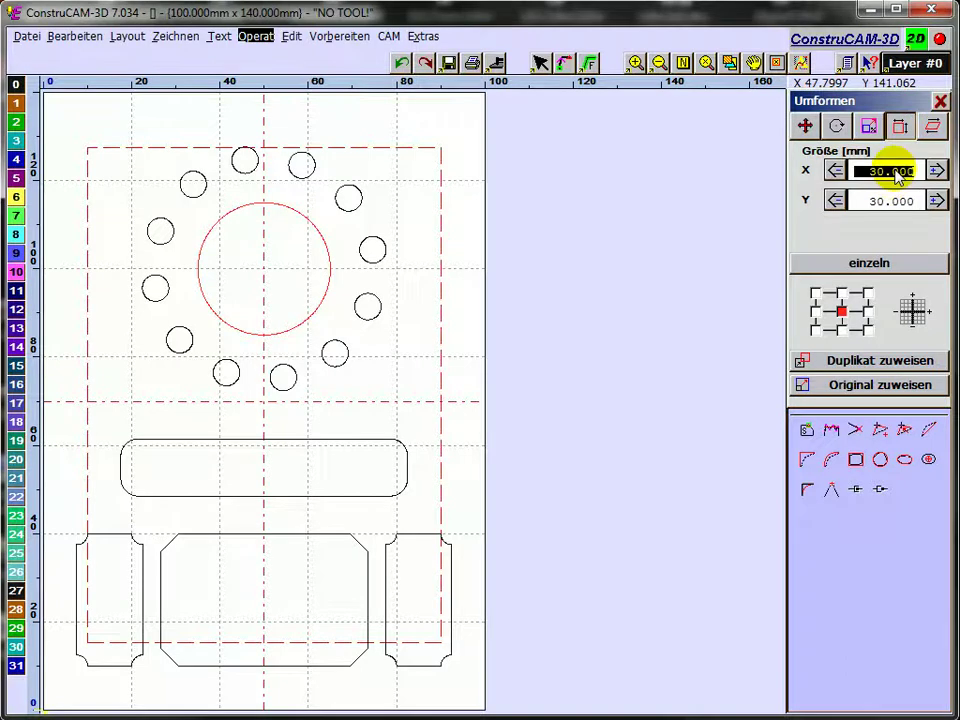
text(0)
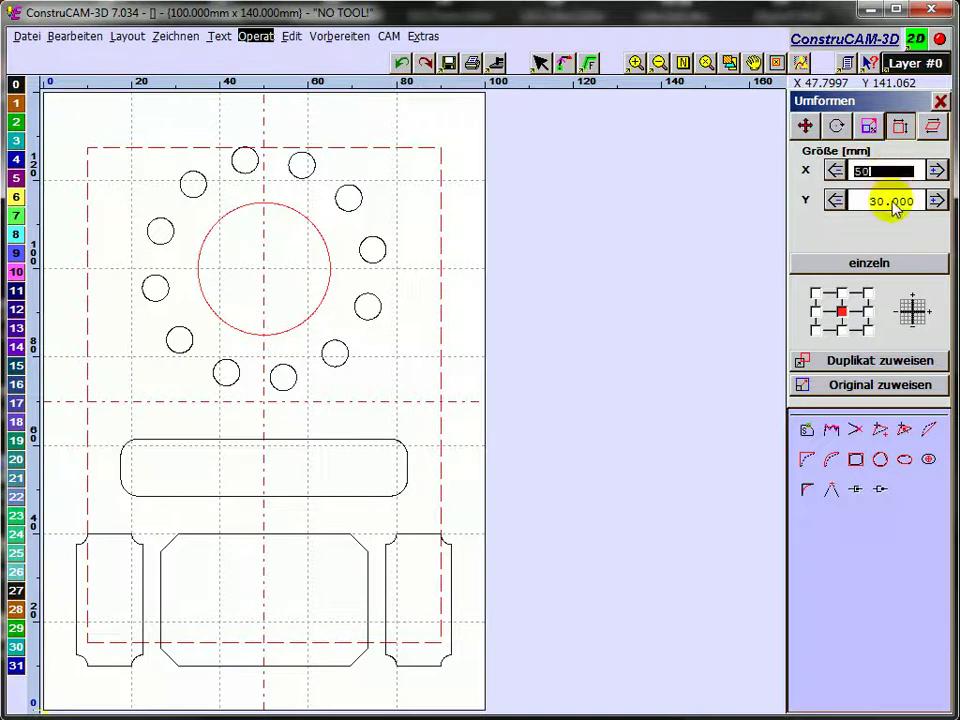
click(893, 203)
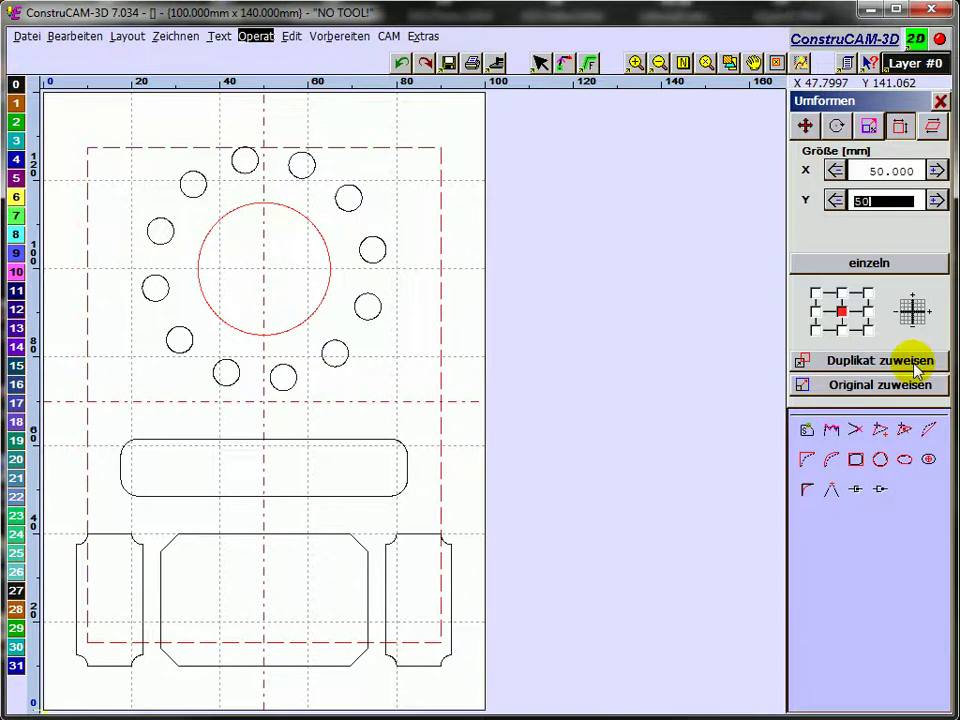
click(880, 361)
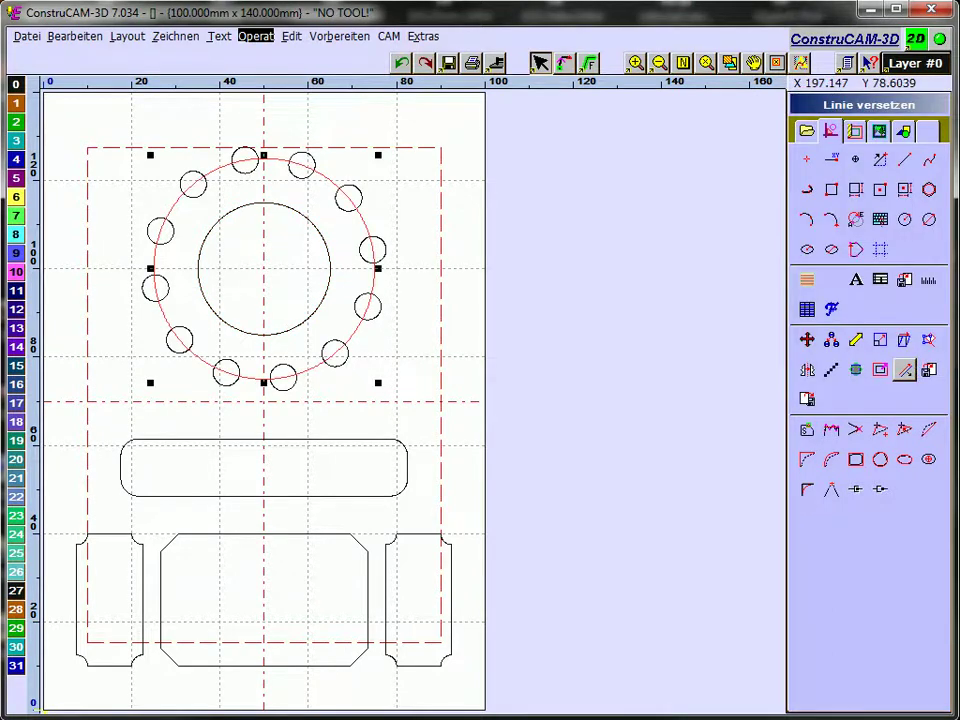
Undo the duplicate circle, resize the centre circle to 50 mm, then undo that resize.
click(401, 64)
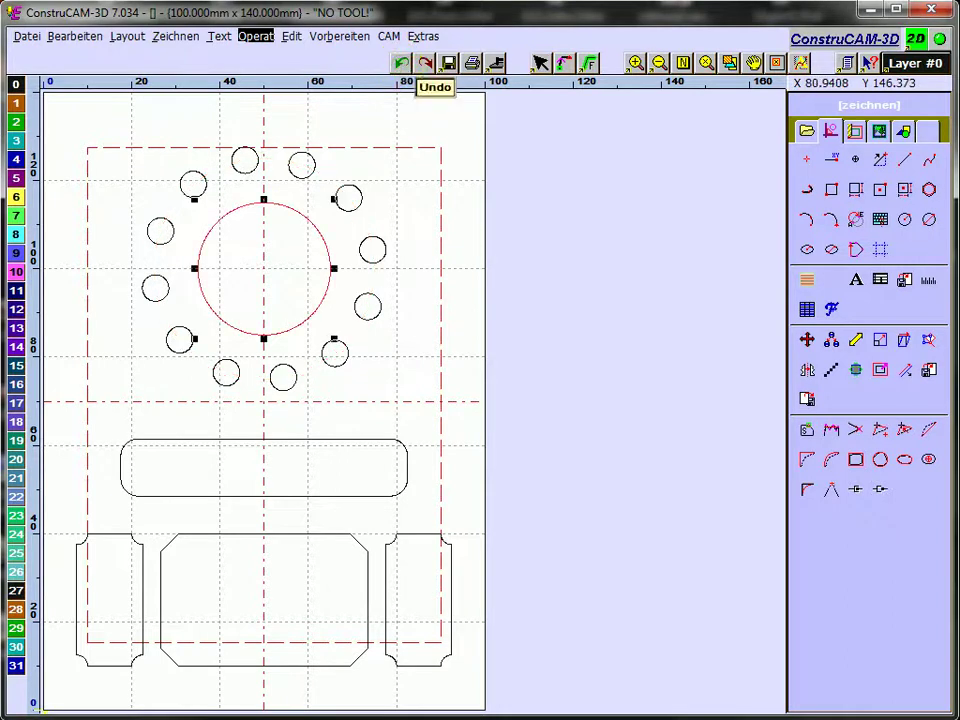
click(258, 37)
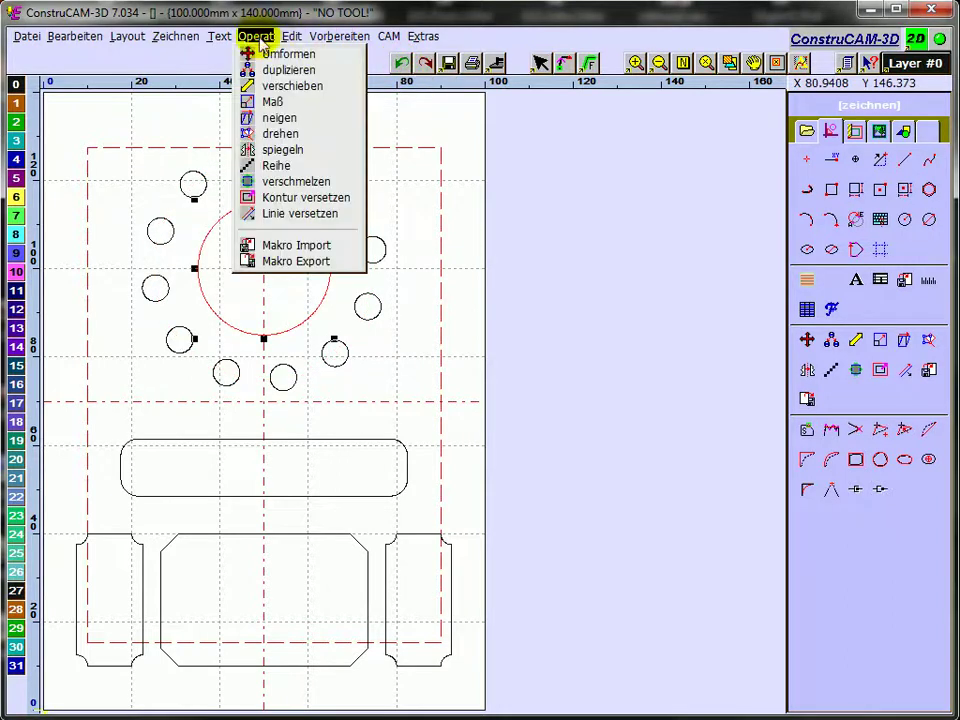
click(272, 54)
text(50)
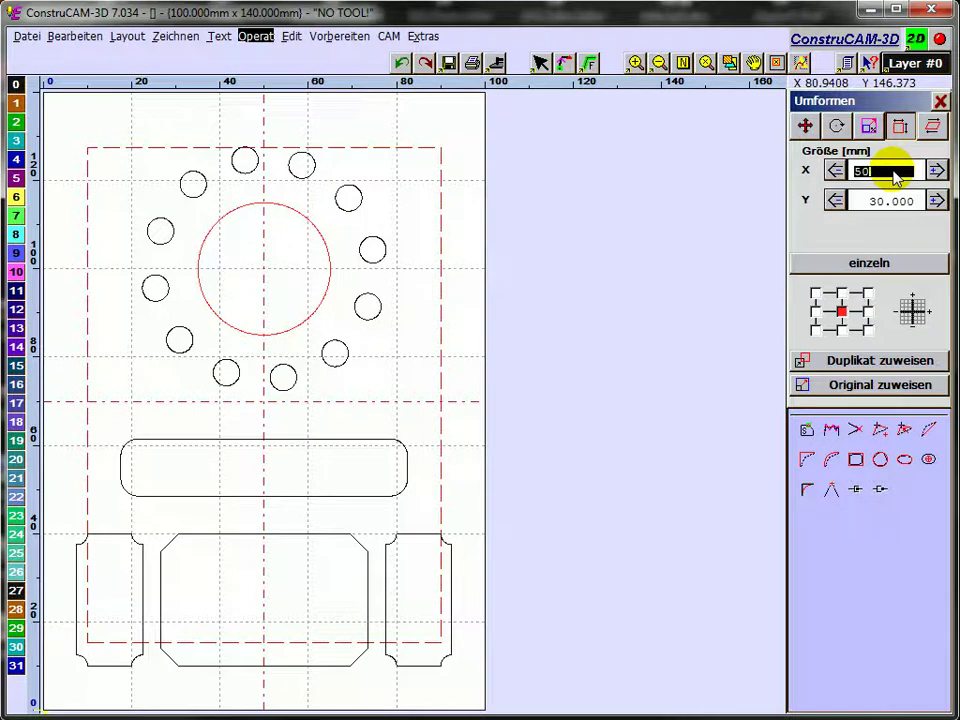
key(Tab)
text(50)
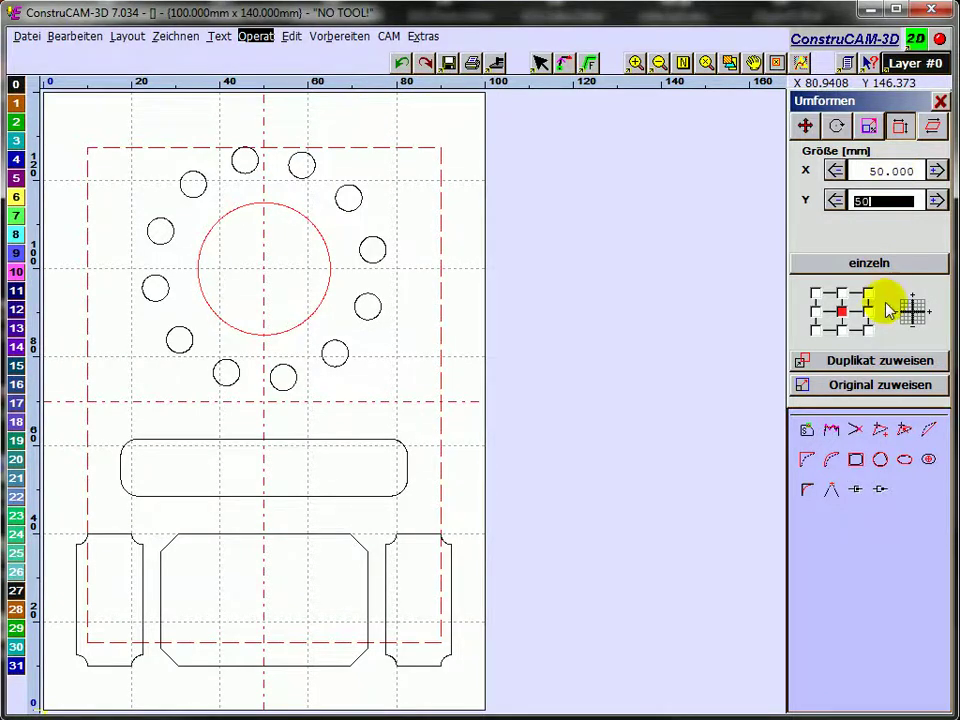
click(882, 387)
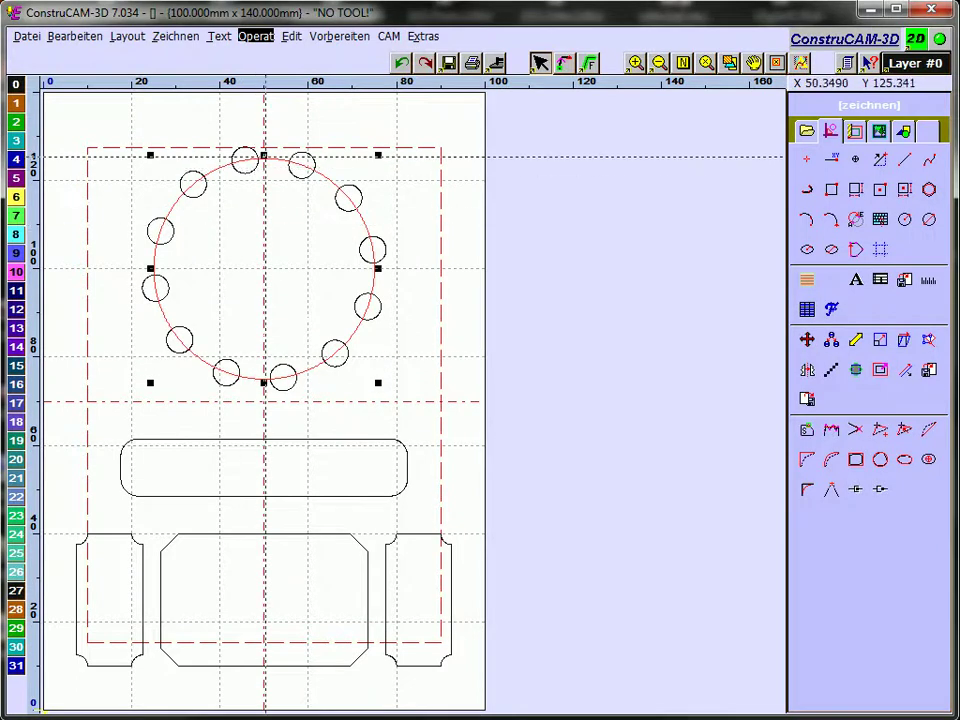
click(402, 64)
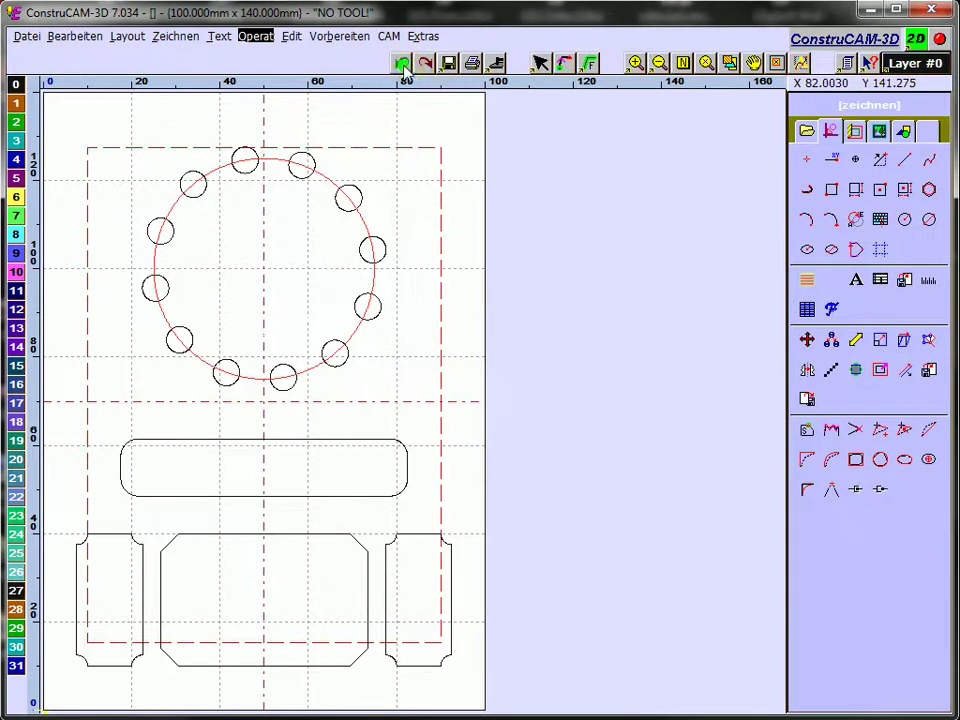
click(246, 40)
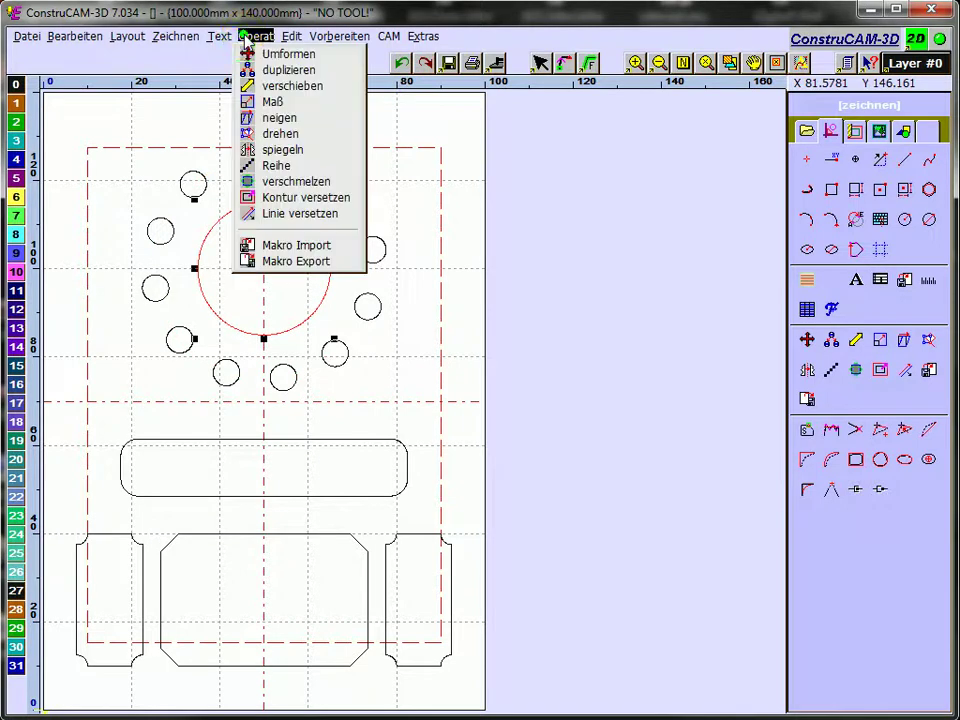
click(255, 54)
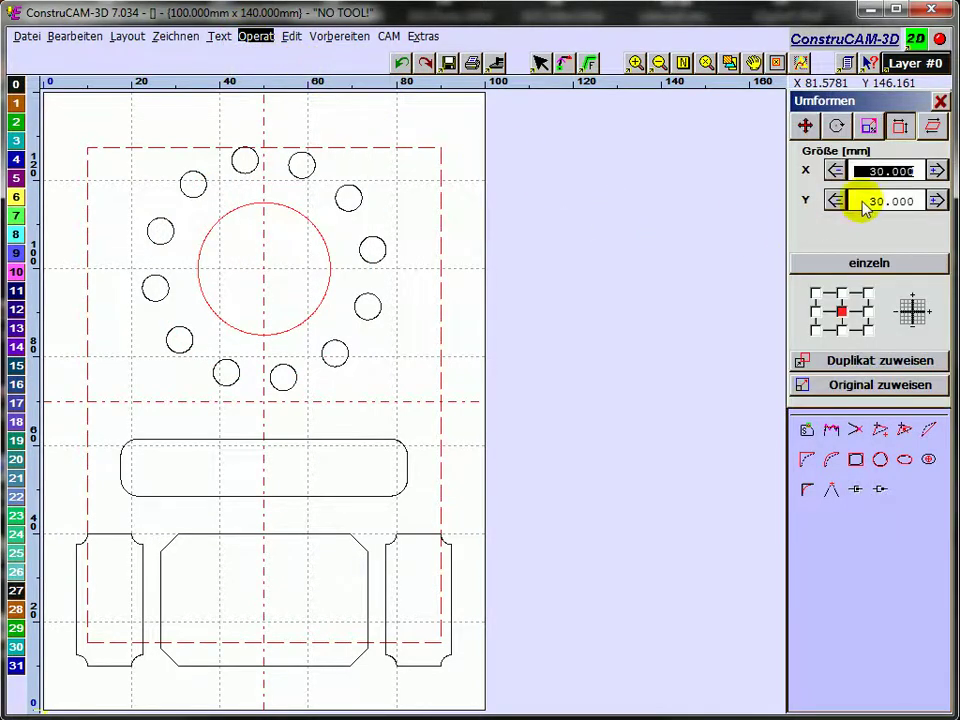
click(930, 128)
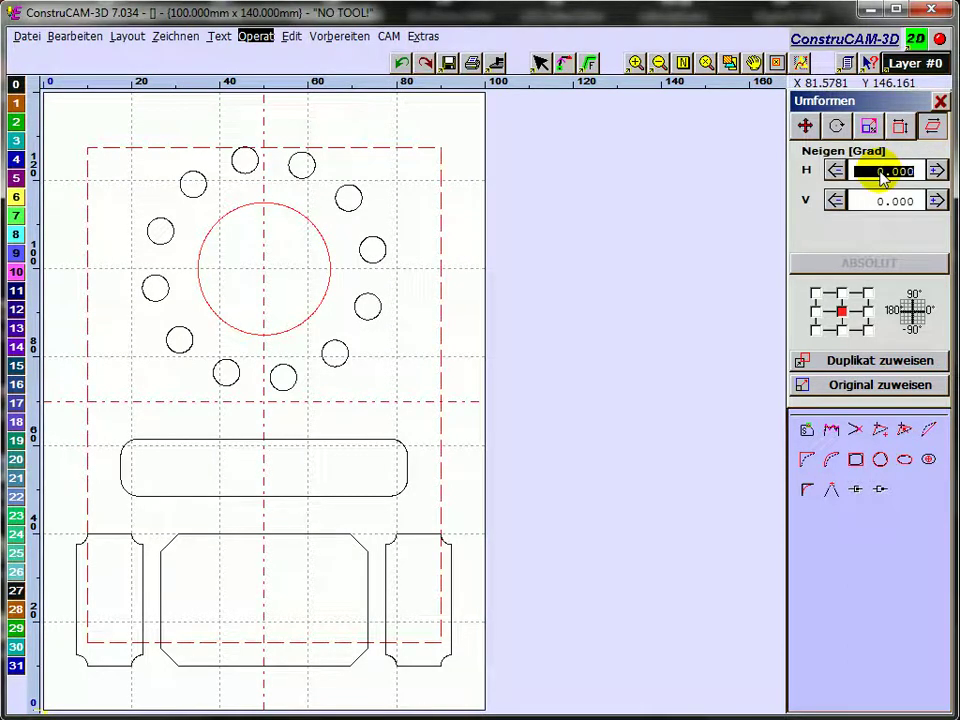
text(40.000)
click(880, 201)
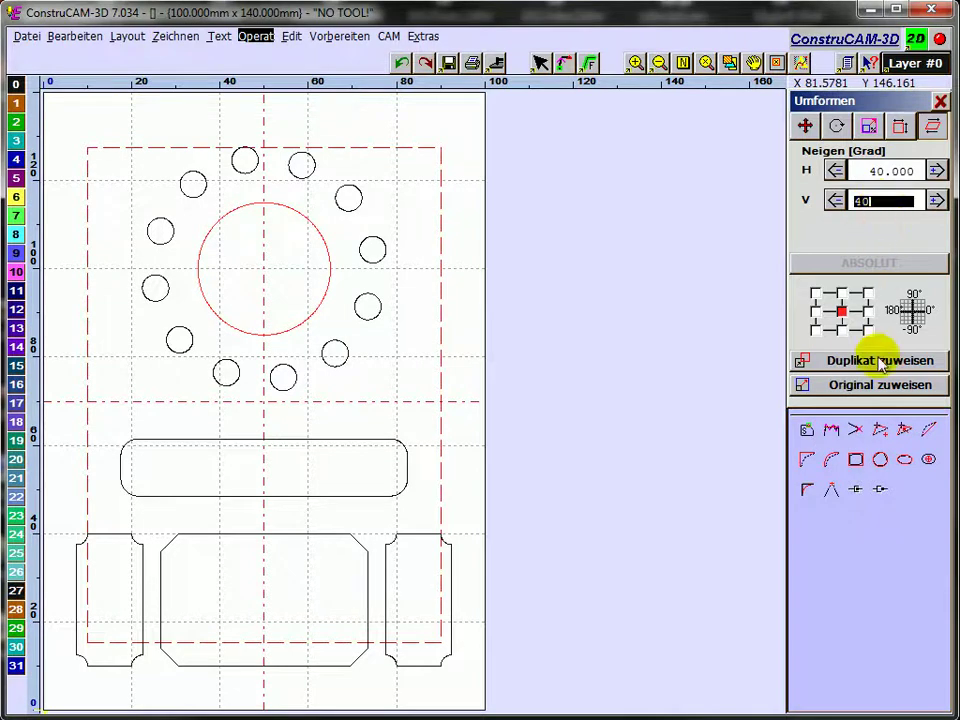
click(879, 361)
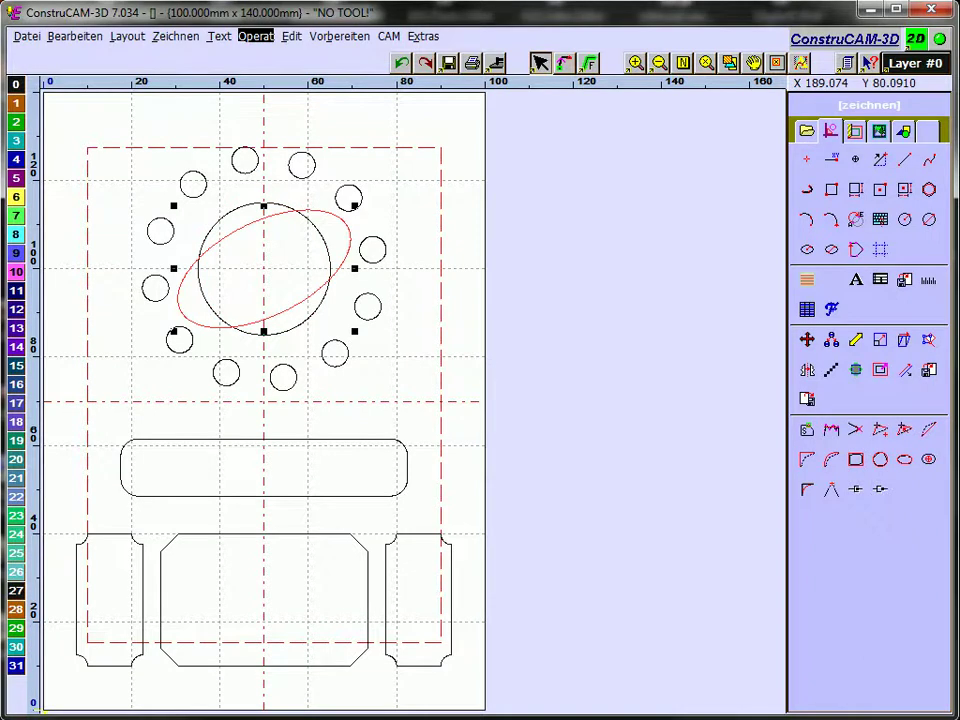
click(400, 64)
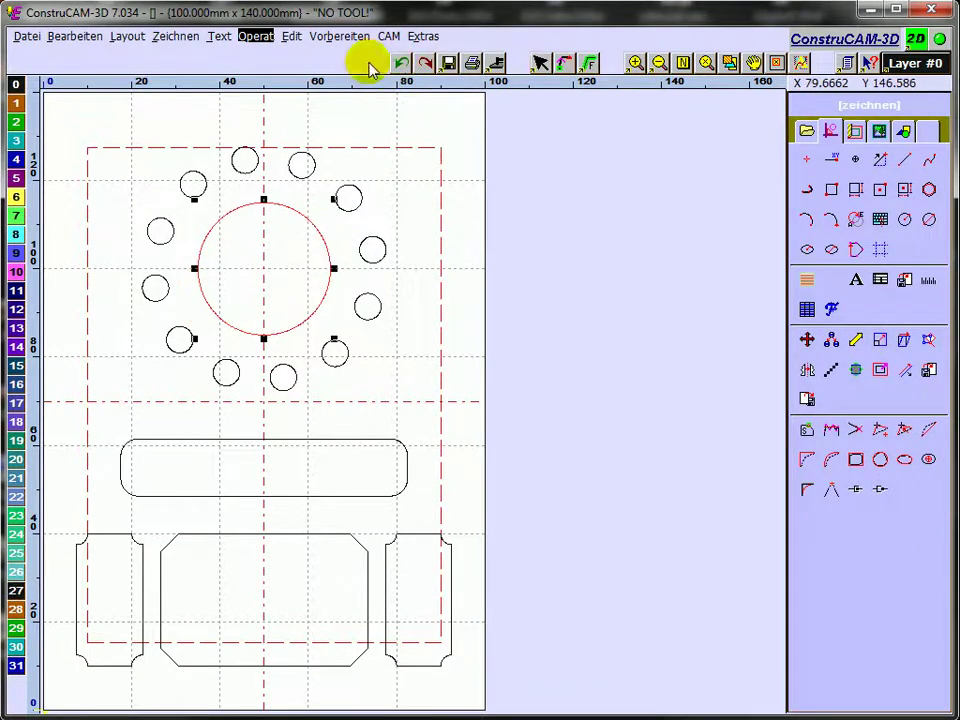
click(257, 40)
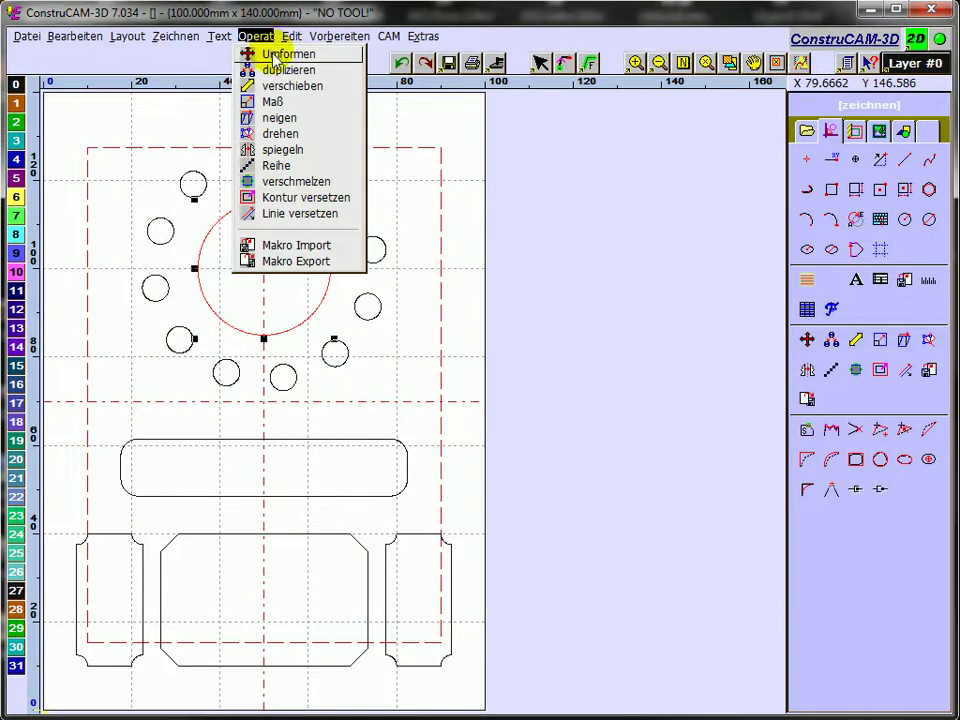
click(273, 55)
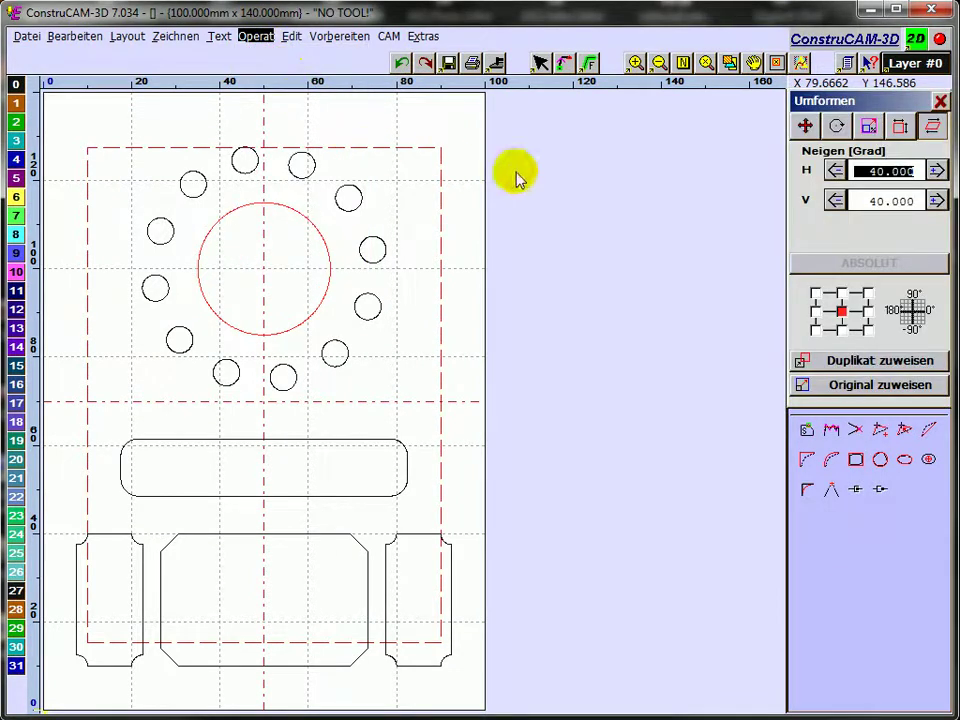
click(893, 172)
text(70)
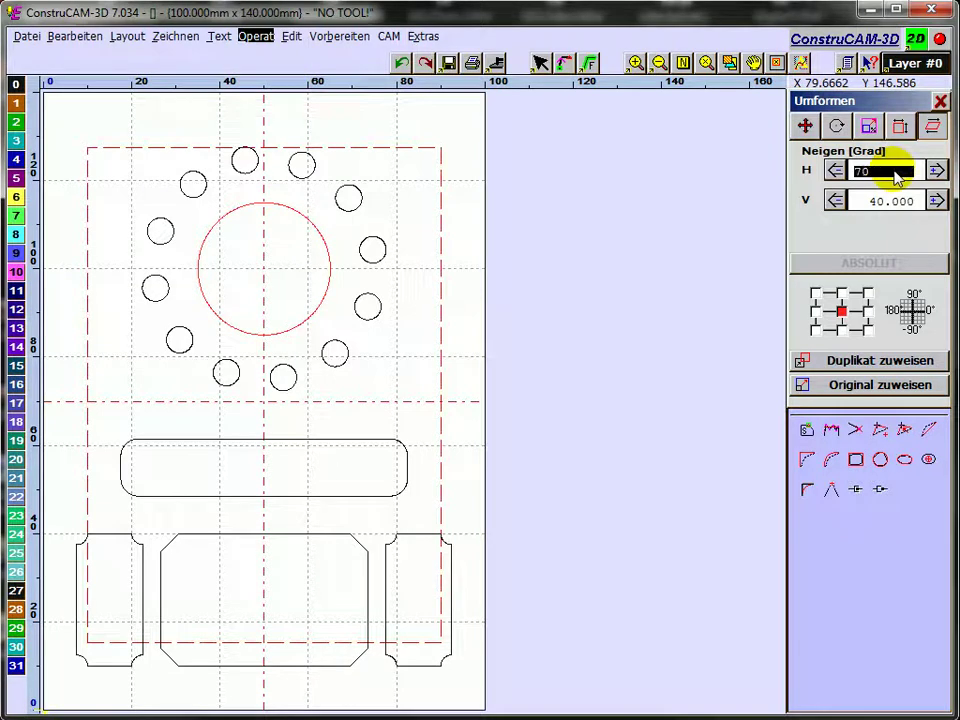
key(Return)
click(900, 202)
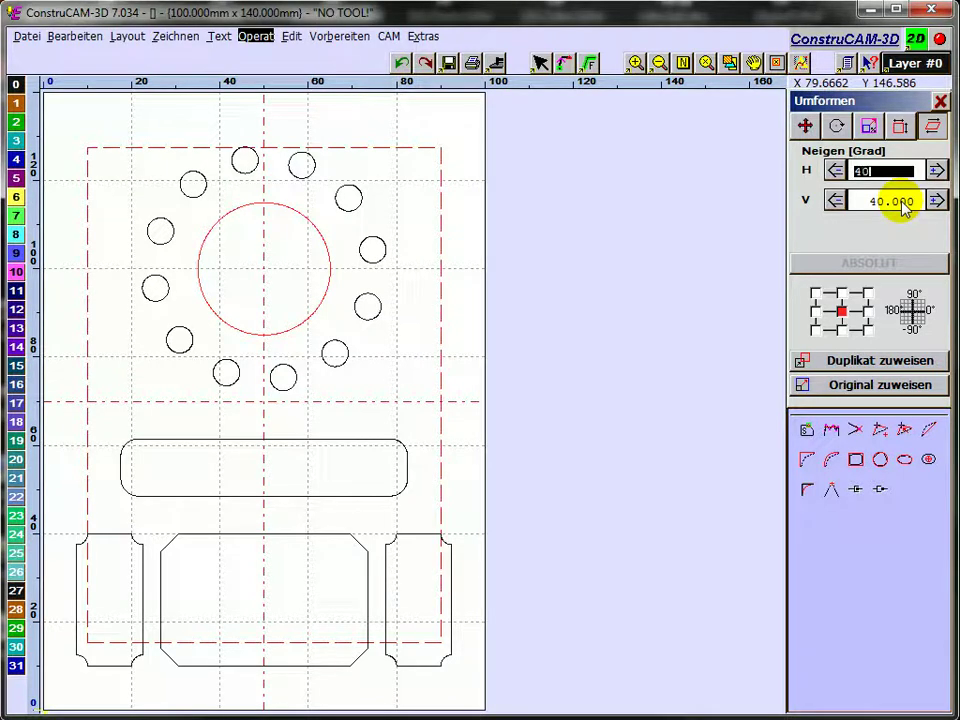
click(900, 202)
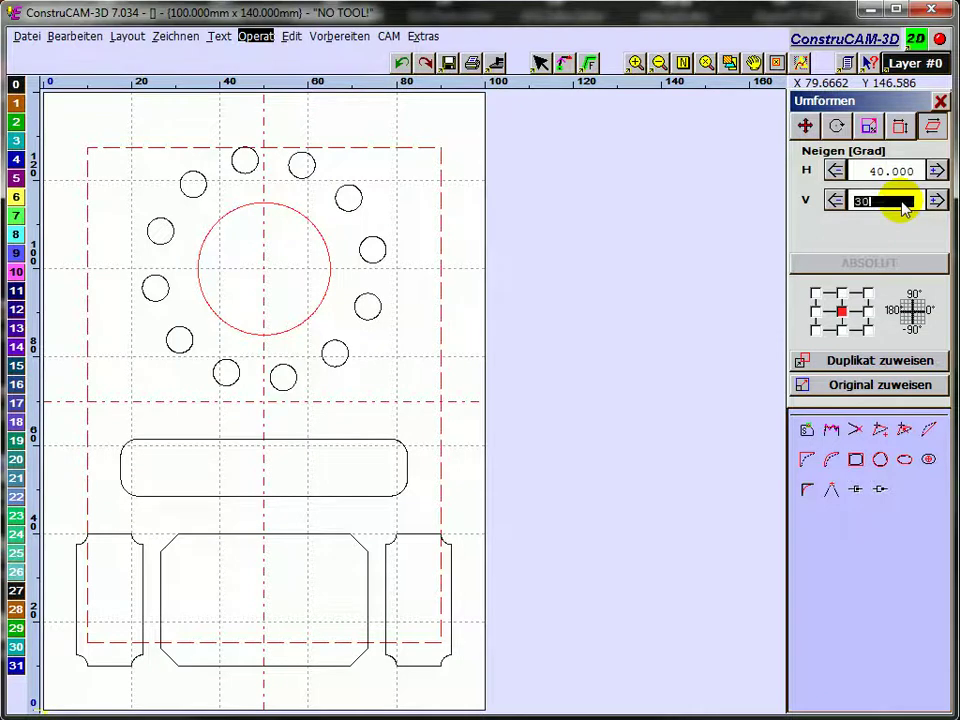
click(896, 386)
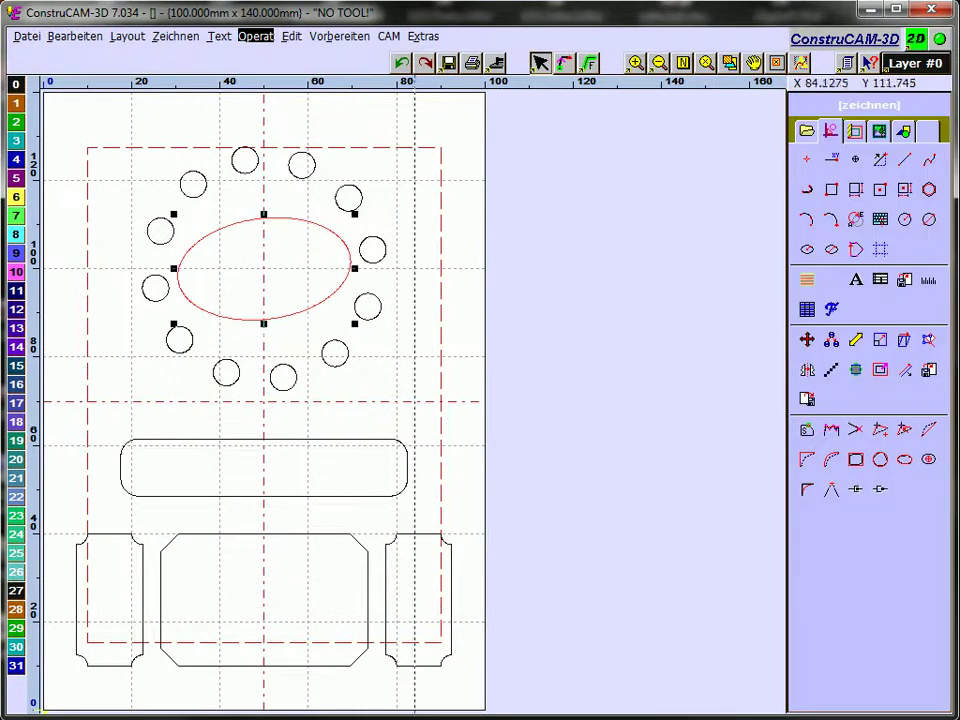
click(401, 62)
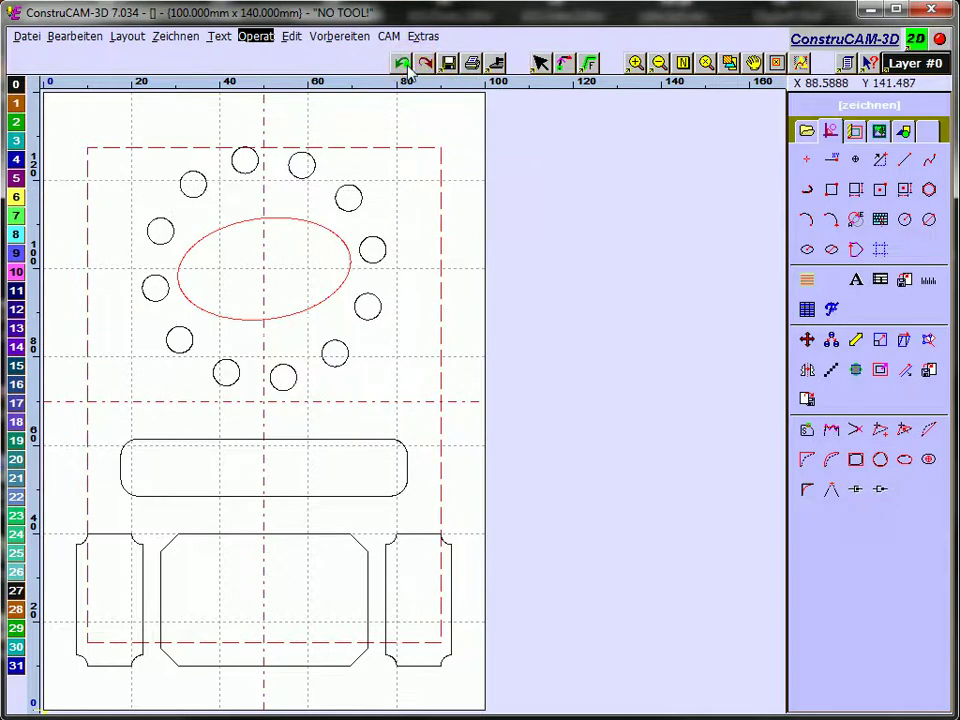
click(257, 39)
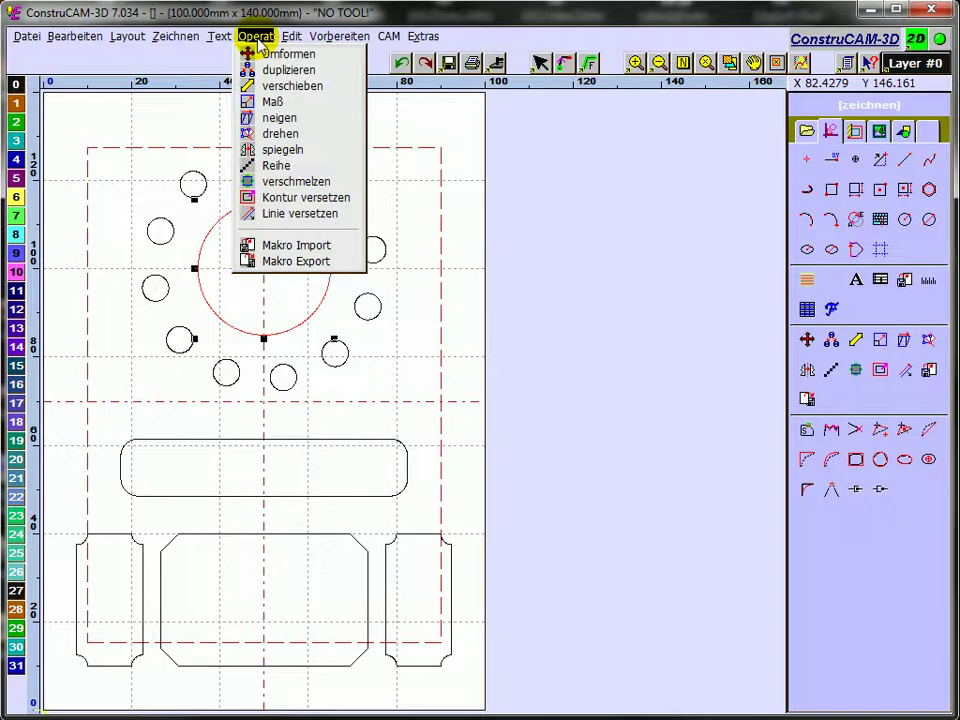
click(270, 71)
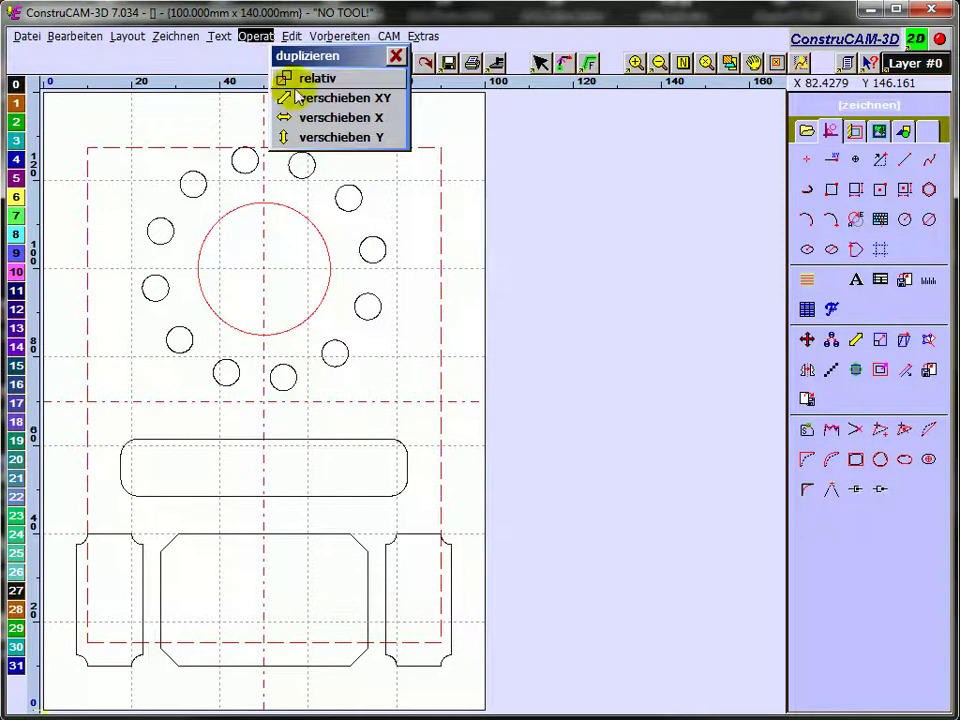
click(304, 103)
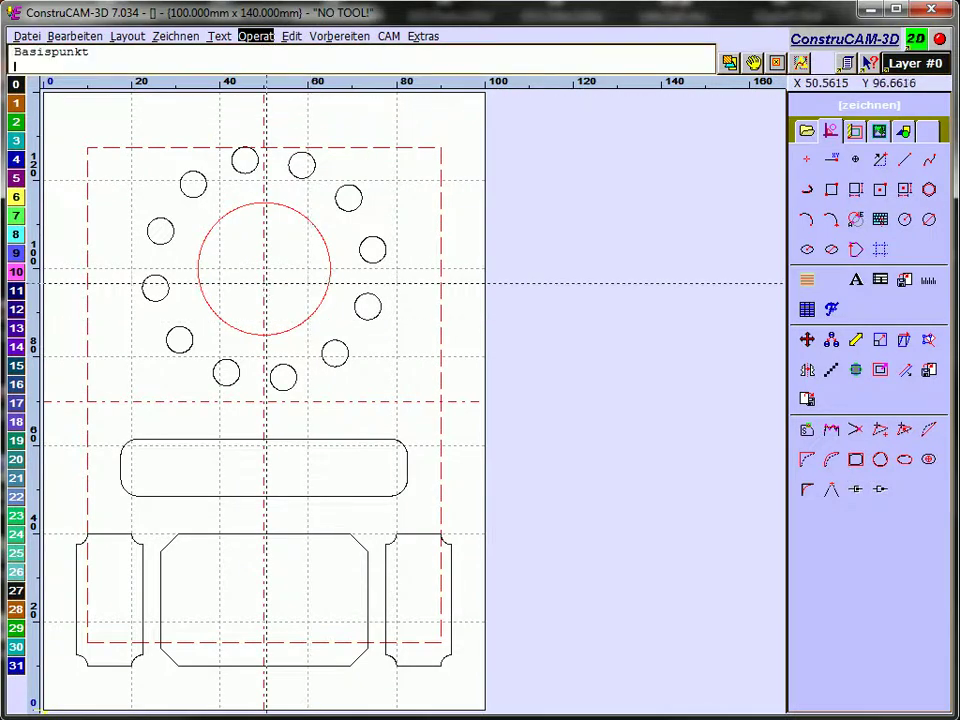
click(264, 268)
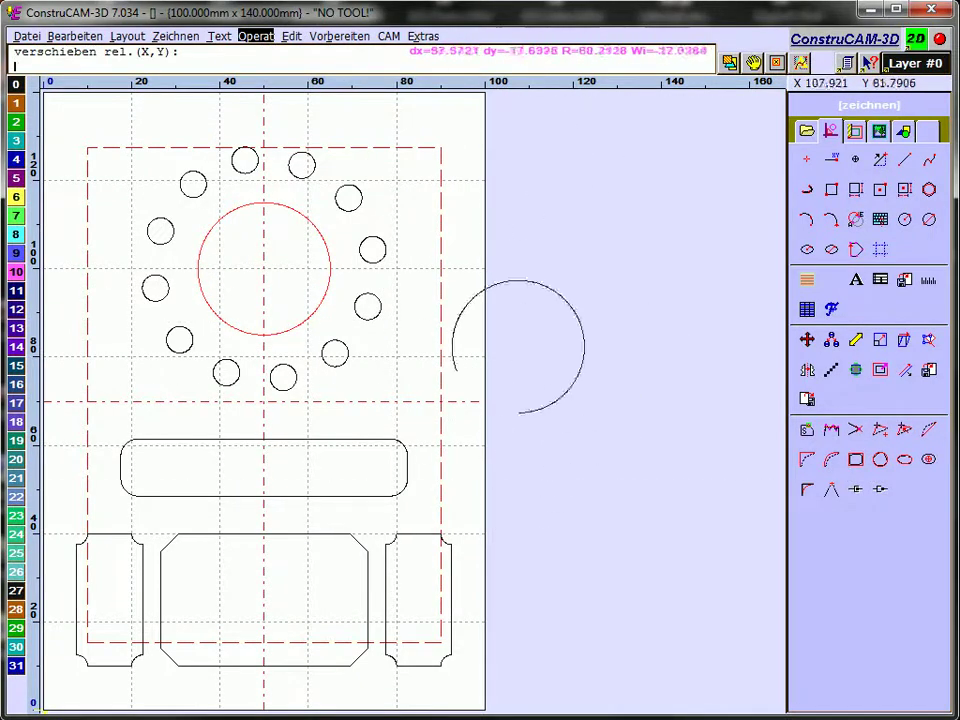
click(469, 190)
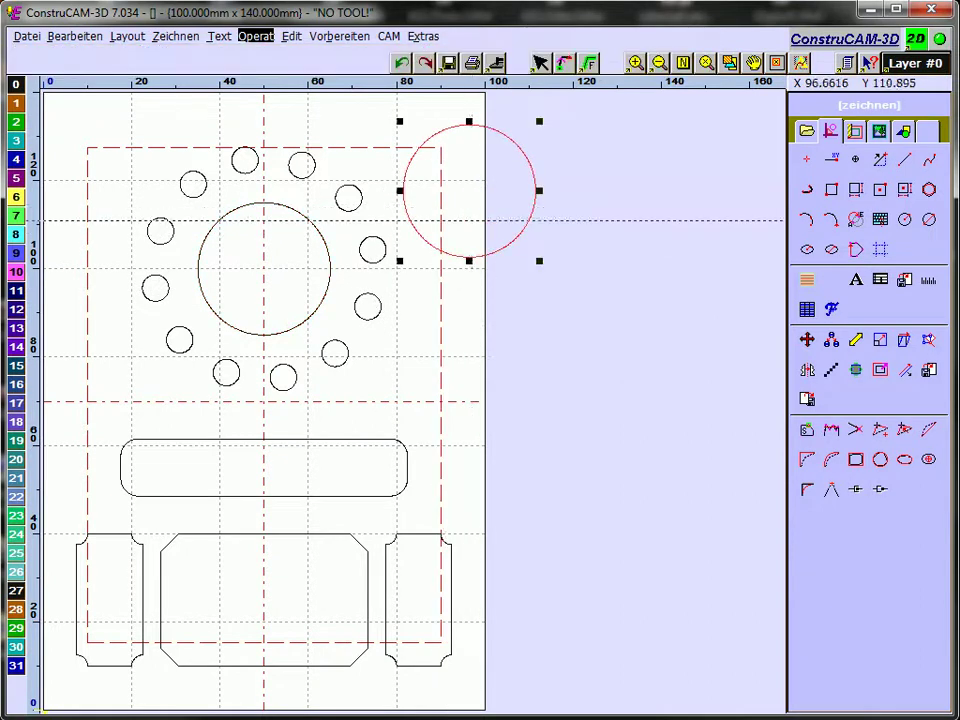
key(ctrl+d)
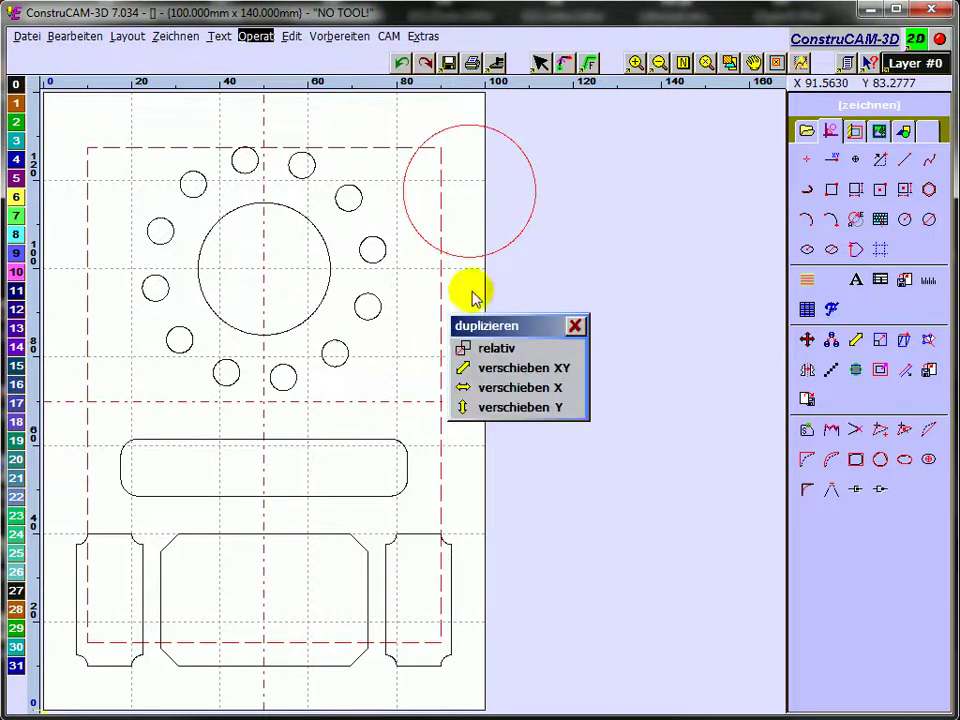
click(496, 372)
click(469, 190)
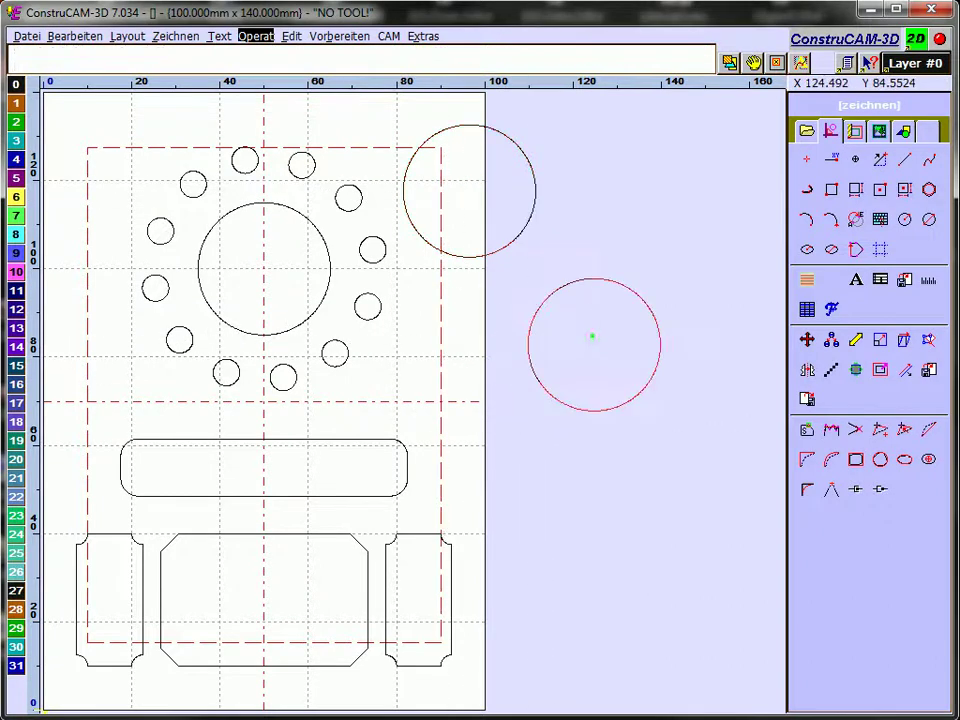
click(594, 343)
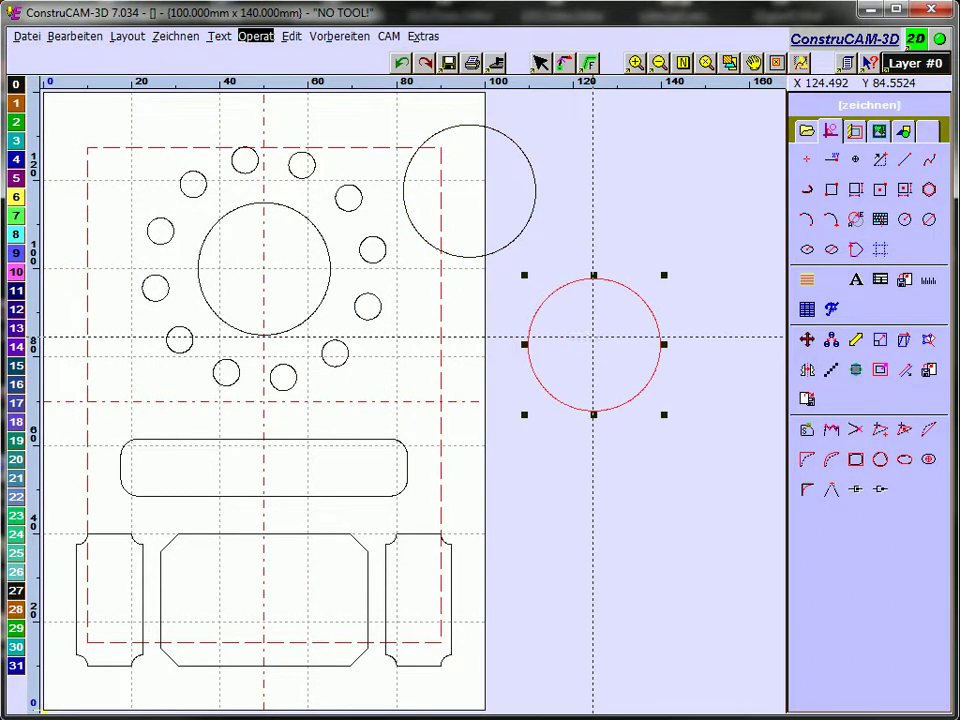
click(401, 63)
click(401, 63)
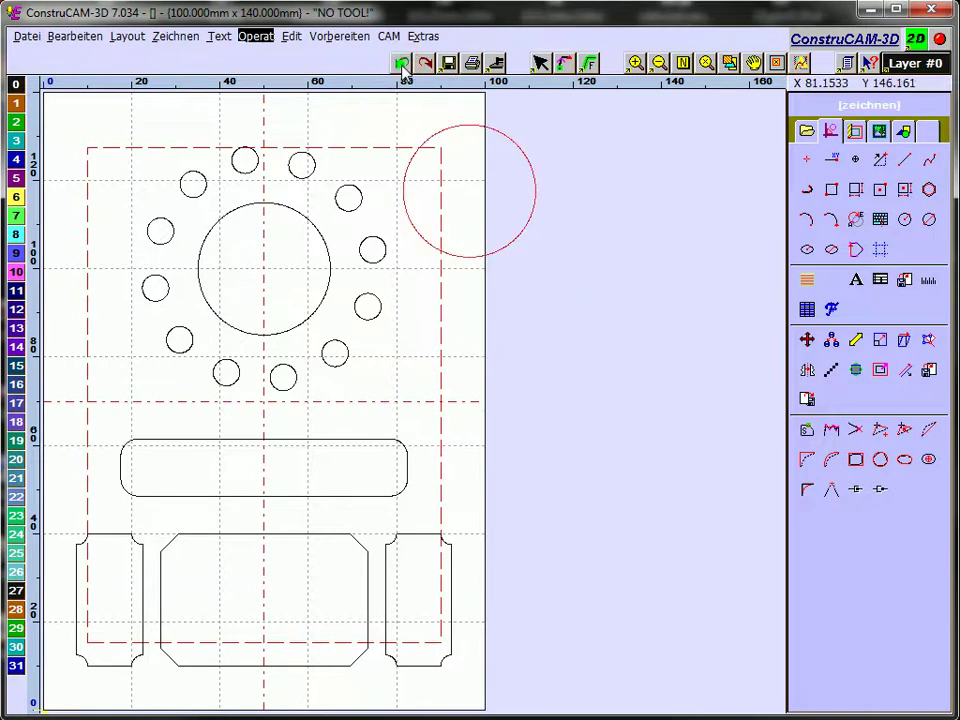
Copy the centre circle horizontally to the right of the plate, then undo the copy.
click(252, 38)
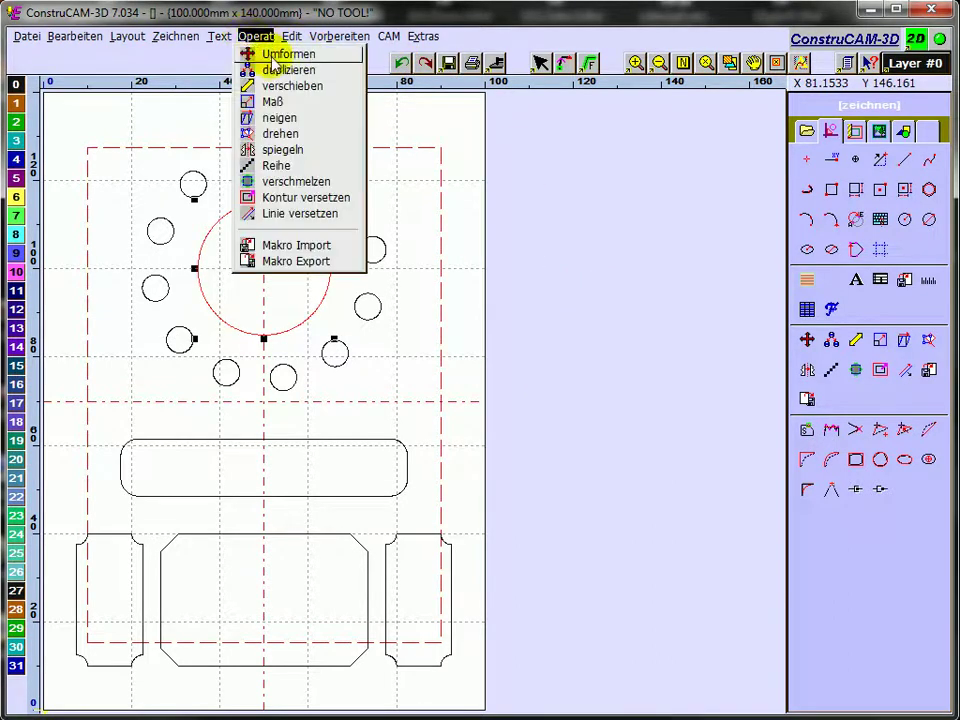
click(270, 69)
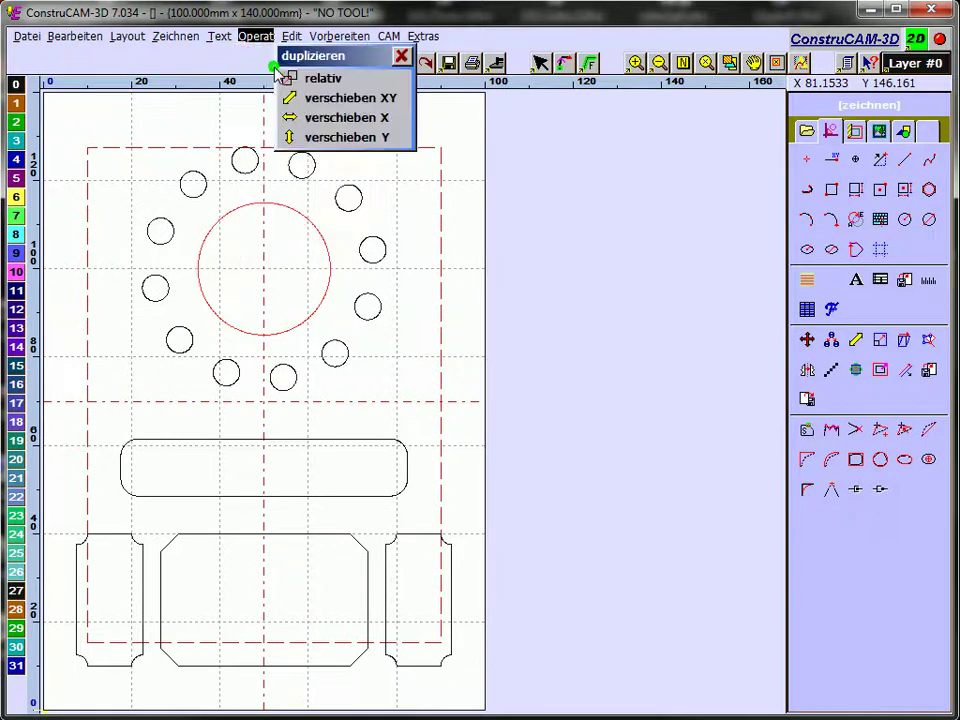
click(325, 118)
click(305, 251)
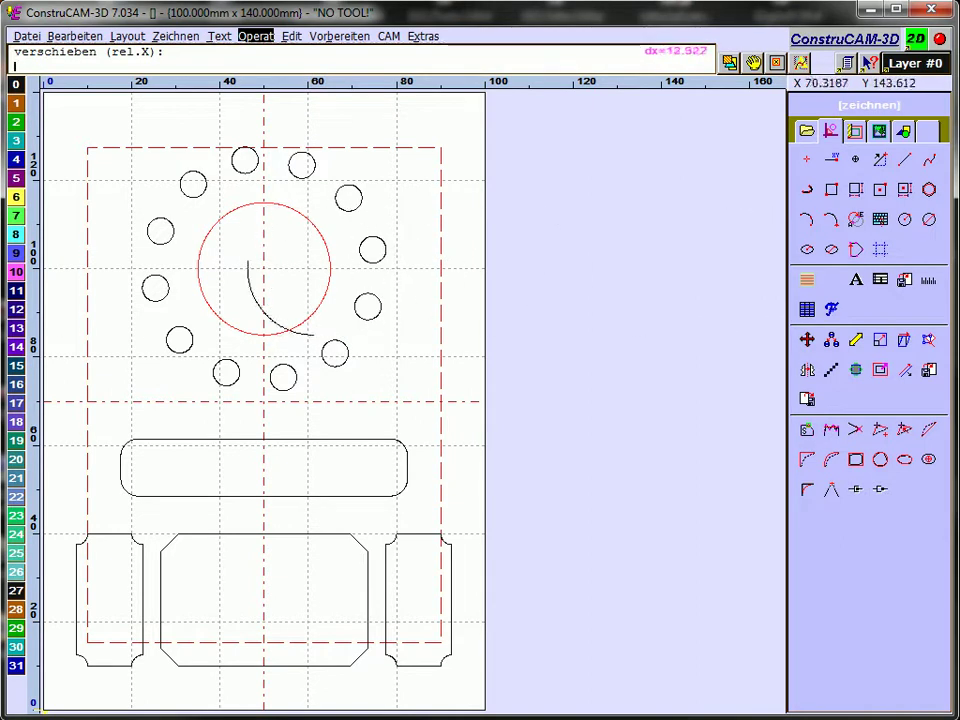
click(546, 68)
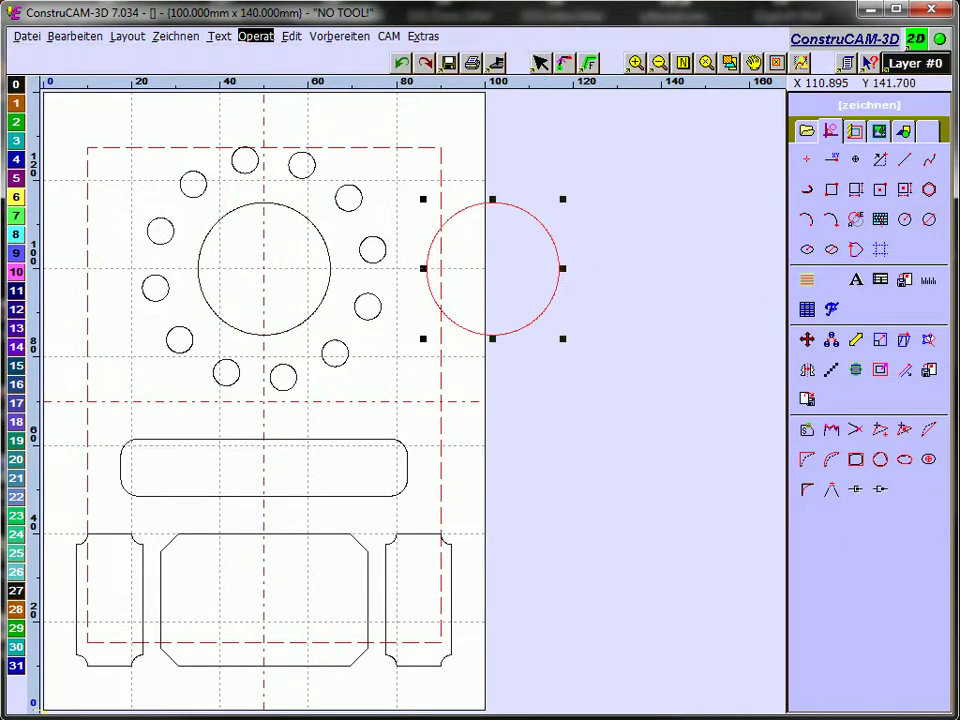
click(401, 64)
Duplicate the centre circle with a vertical-only offset, placing the copy lower on the plate.
click(257, 40)
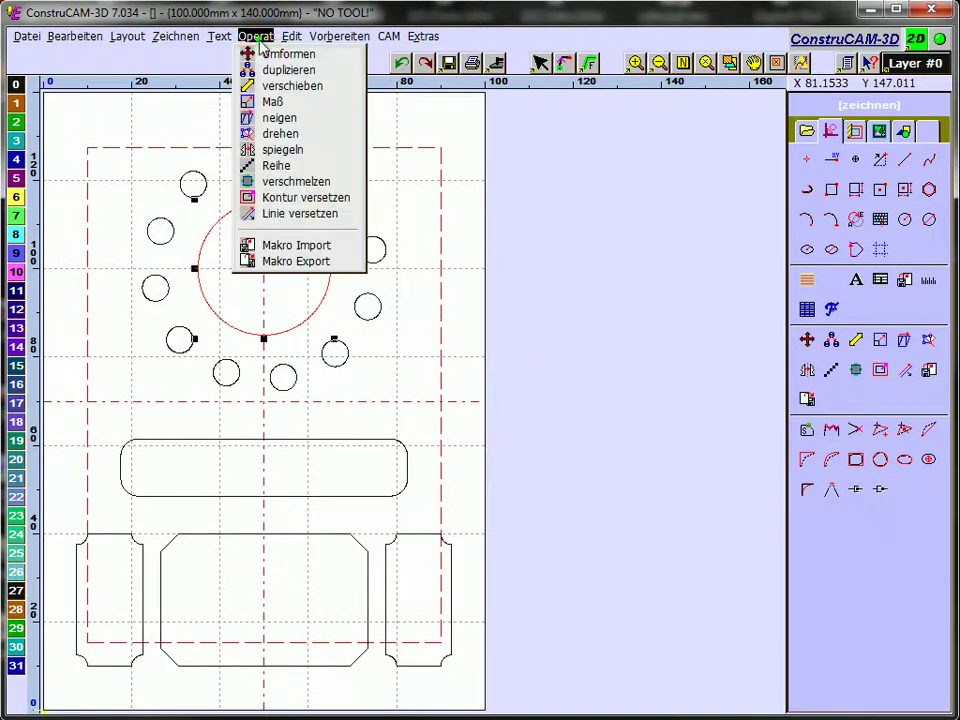
click(250, 70)
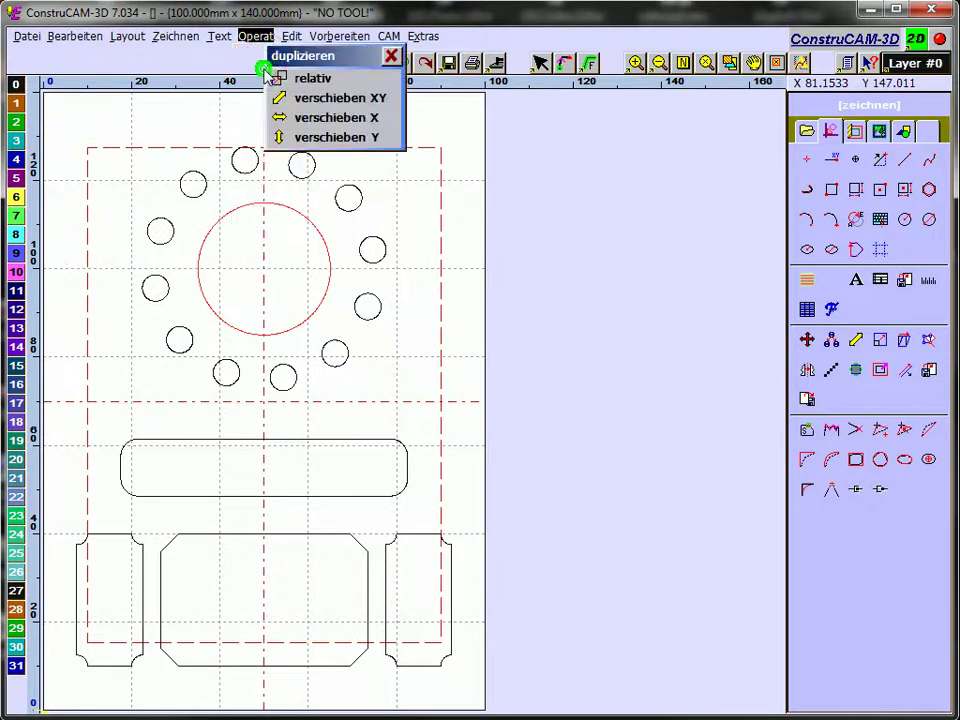
click(318, 137)
click(285, 256)
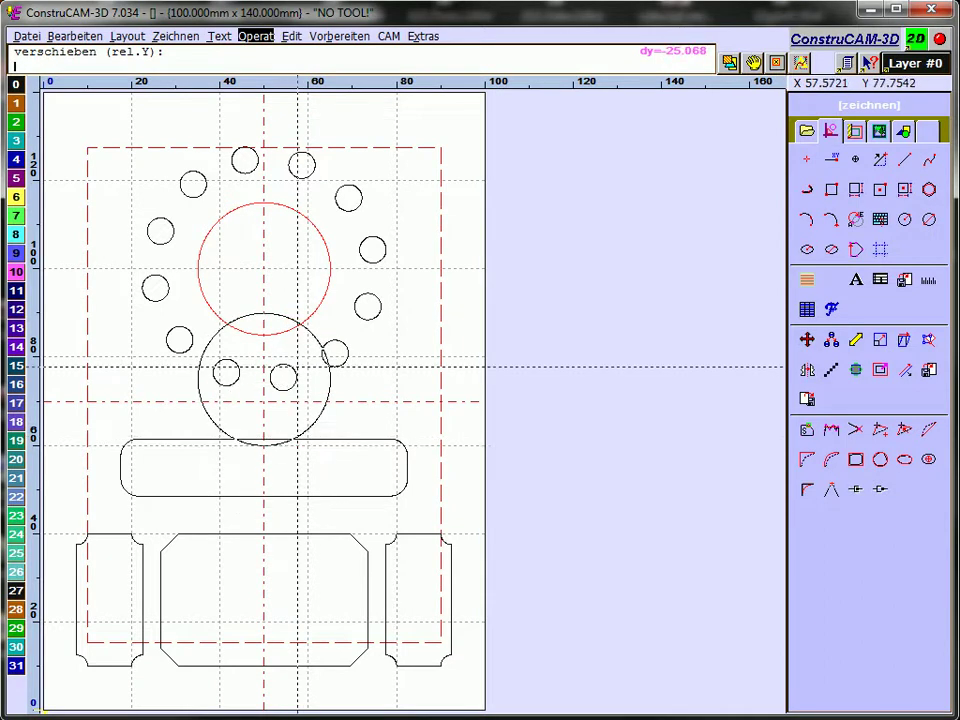
click(293, 407)
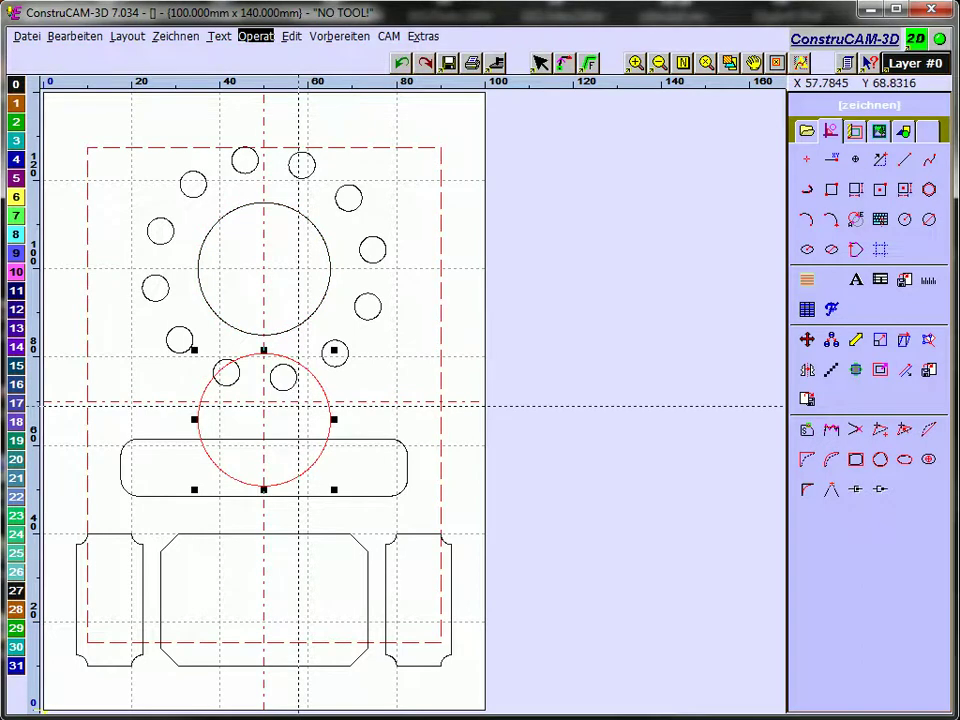
click(297, 404)
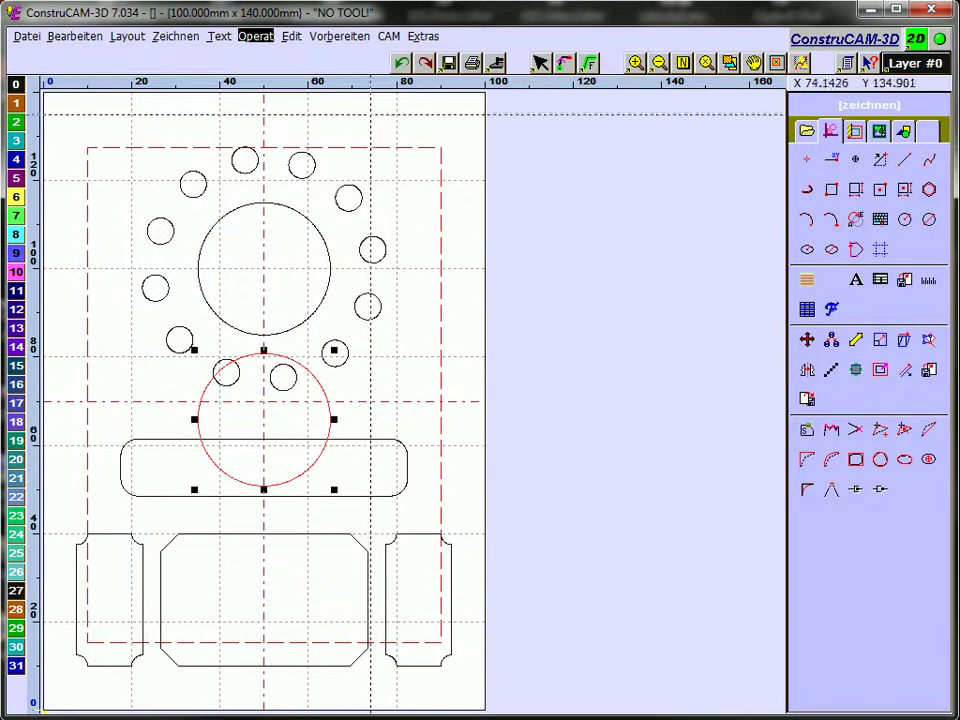
Undo the vertical copy, leaving a single centre circle.
click(402, 63)
click(402, 63)
click(402, 63)
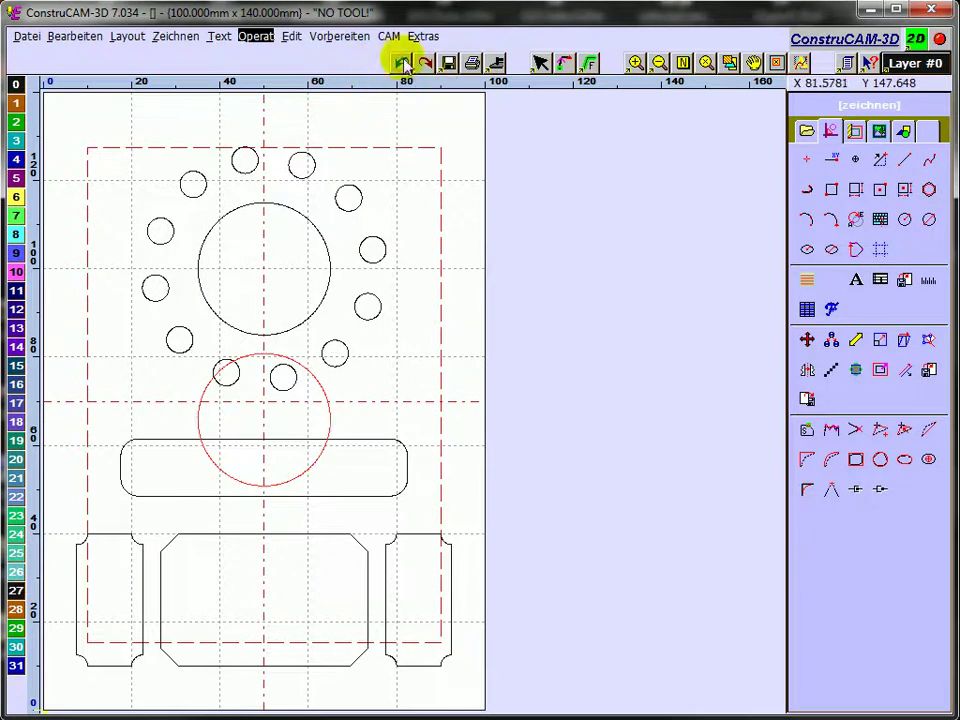
click(402, 63)
click(266, 38)
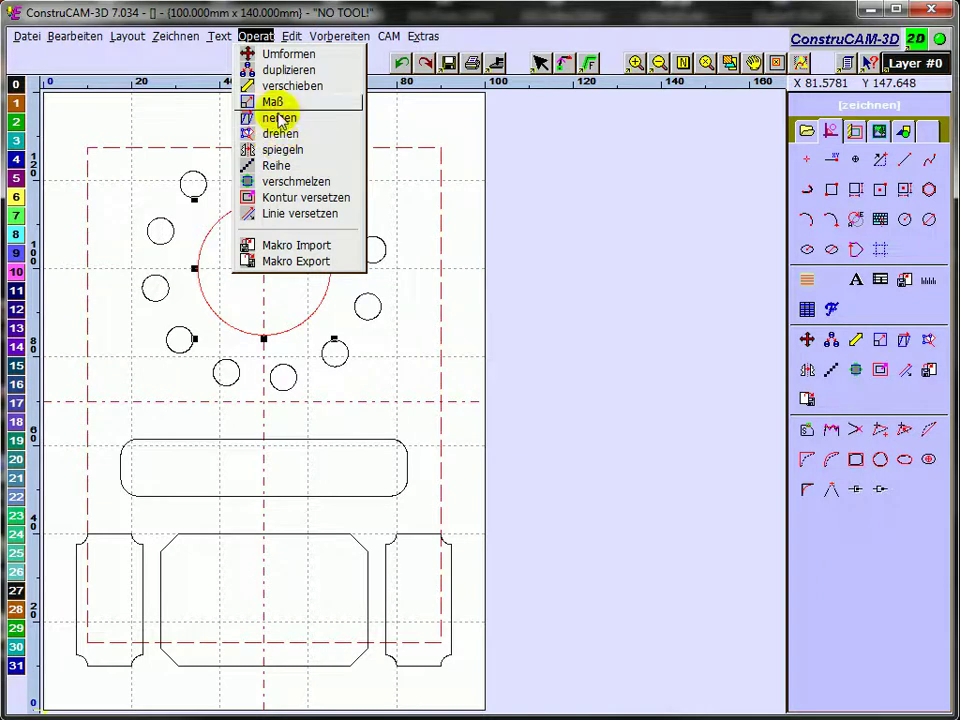
Copy the centre circle 80 mm to the right from its centre point, then undo the copy.
click(288, 70)
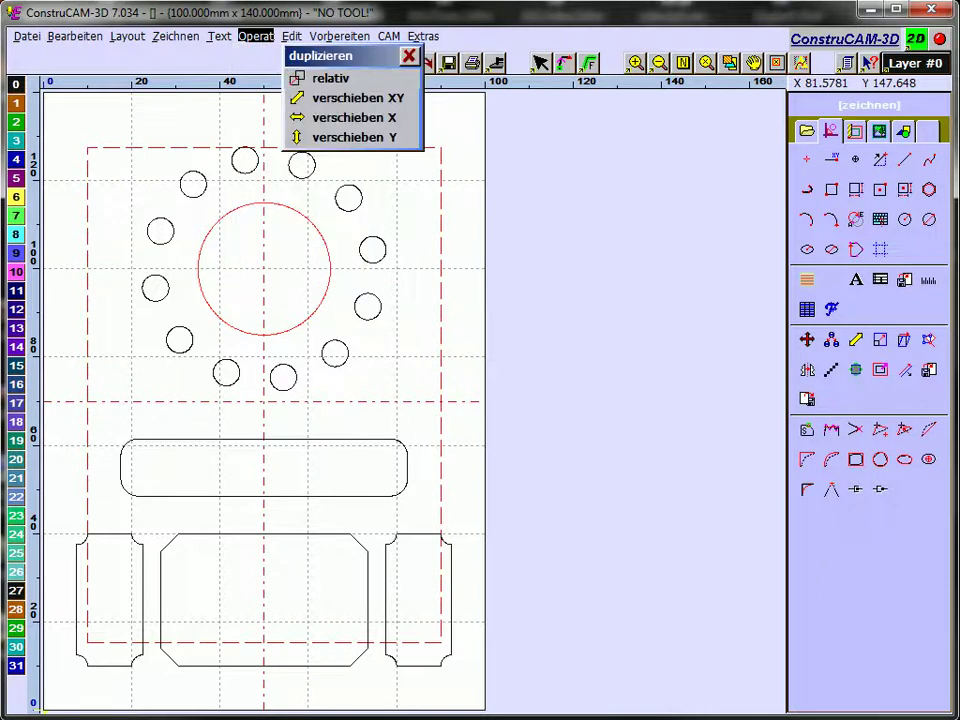
key(Return)
click(252, 37)
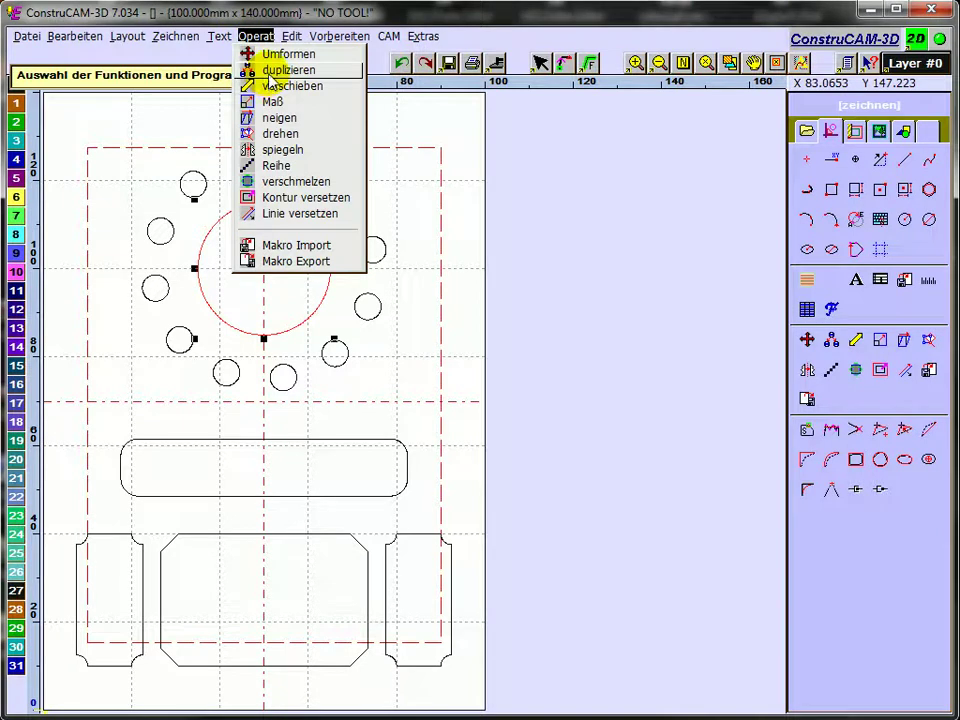
click(270, 74)
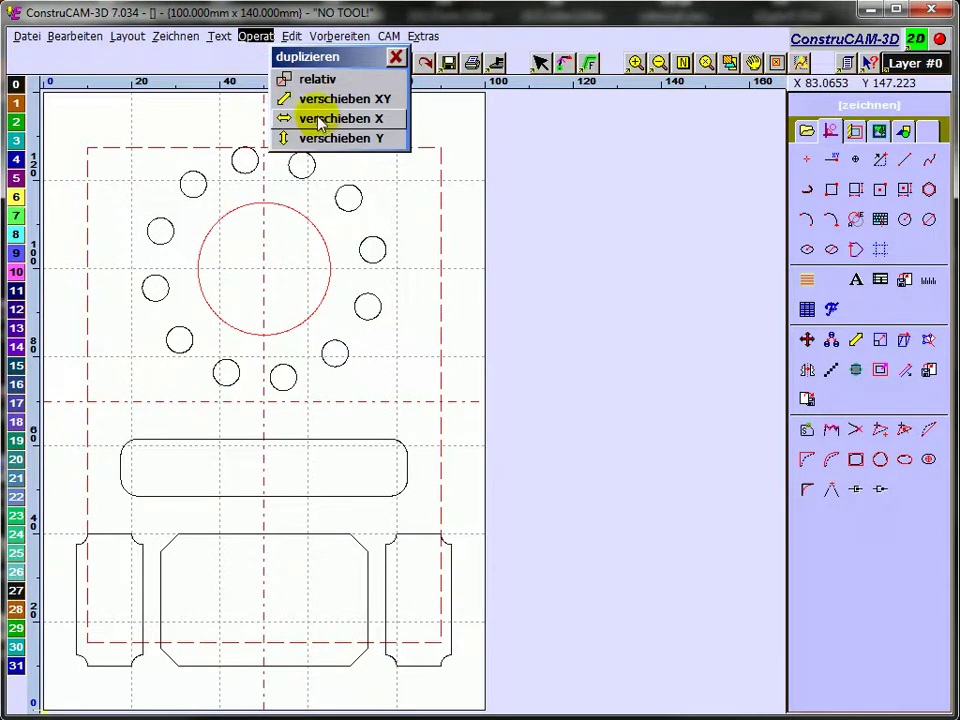
click(322, 119)
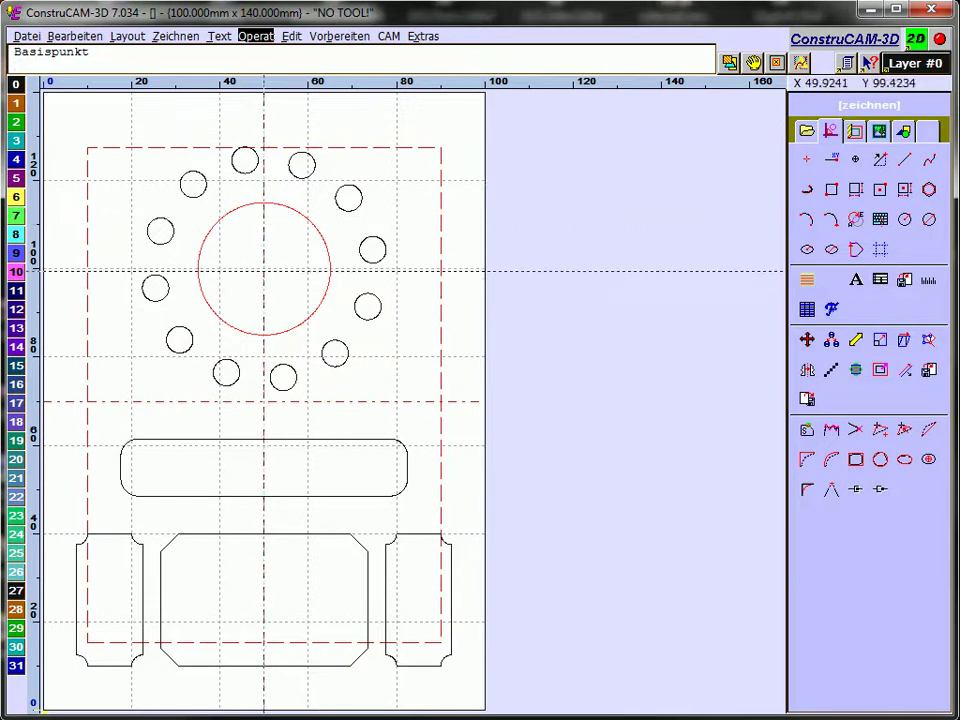
click(263, 268)
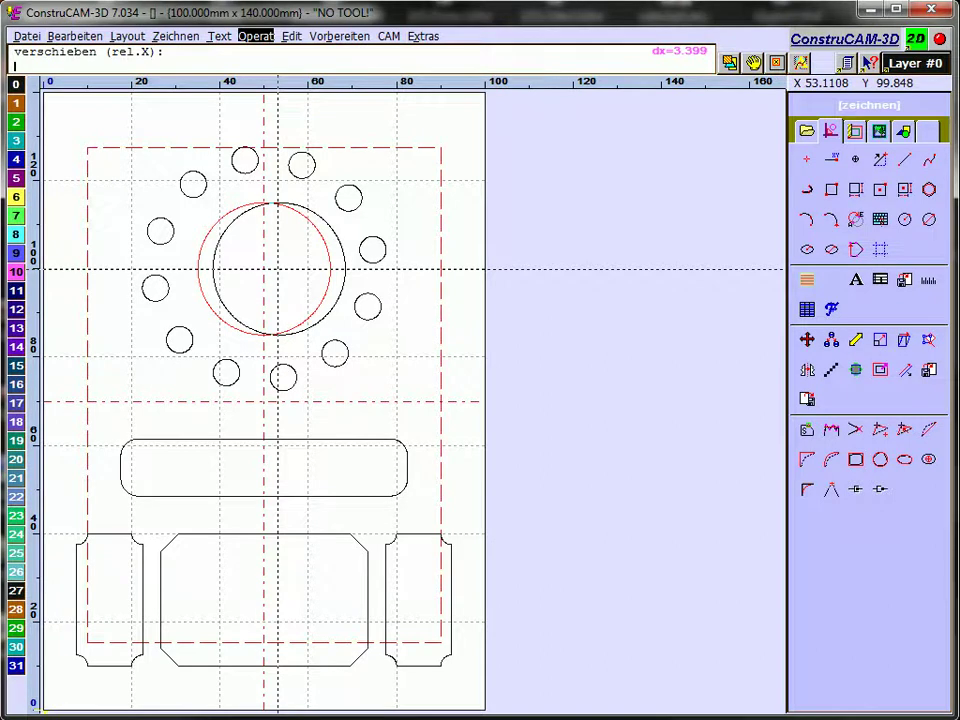
text(80)
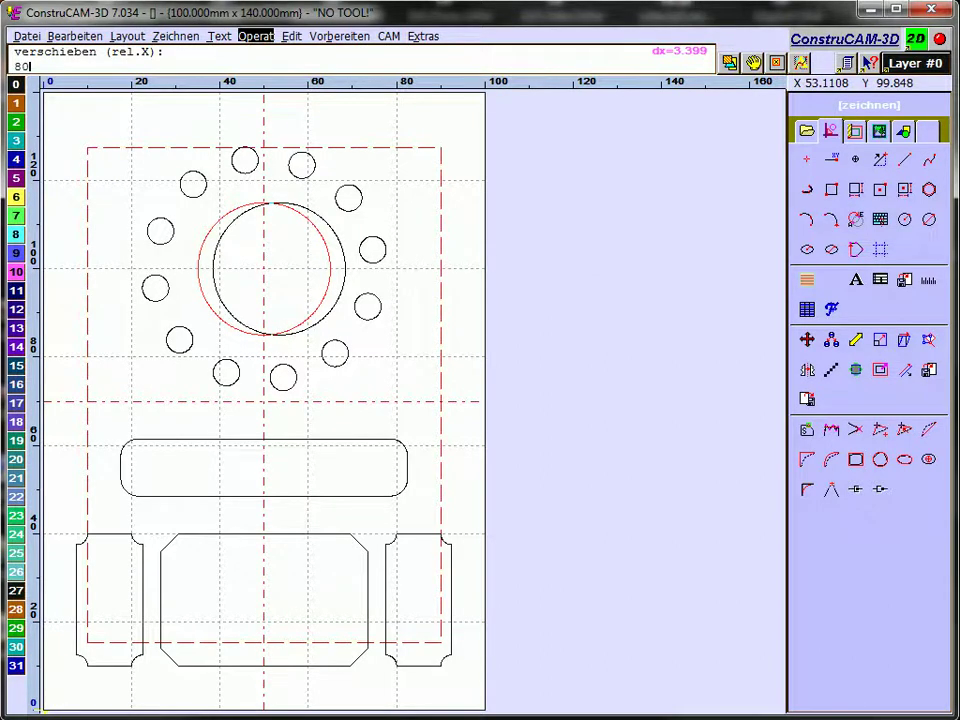
key(Return)
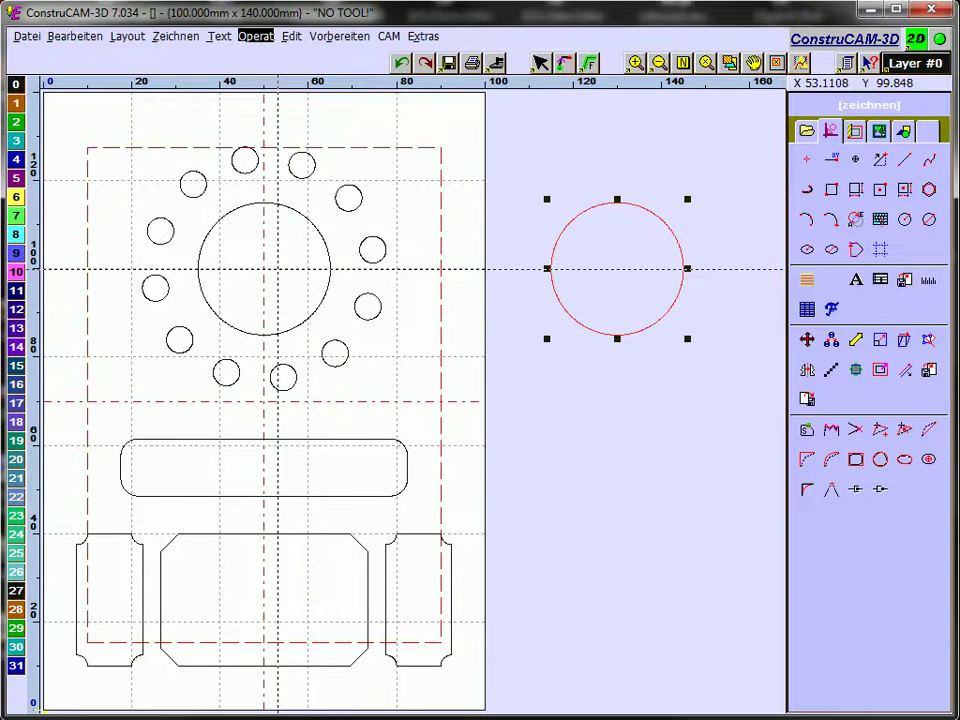
click(401, 64)
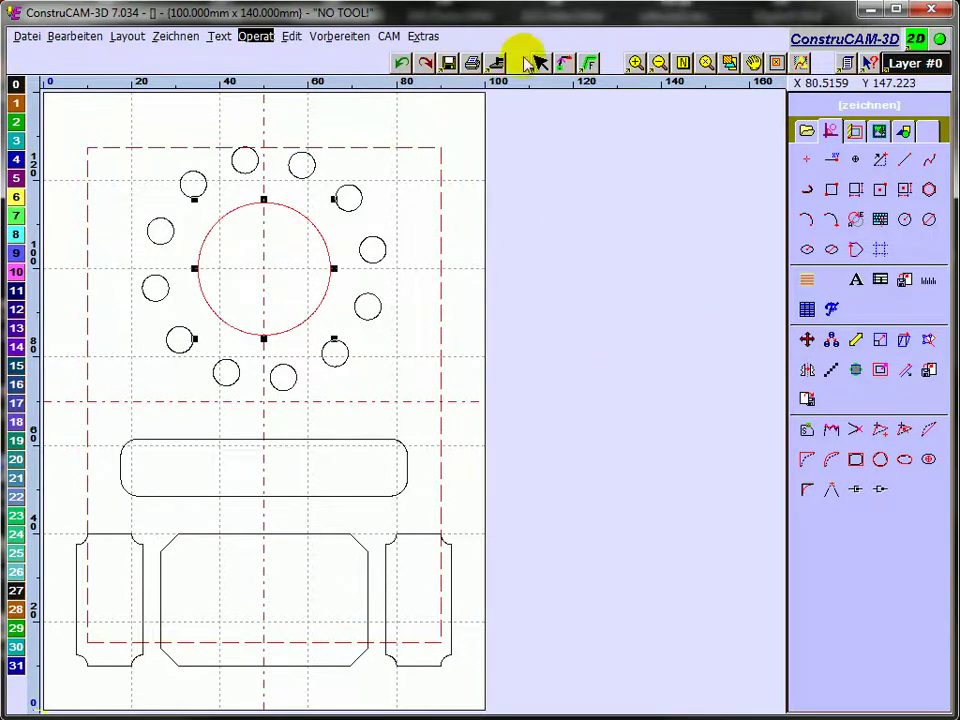
Size the centre circle by its top-to-bottom Maß 2 Pkt.X span, accepting 5.160, then deselect.
click(255, 36)
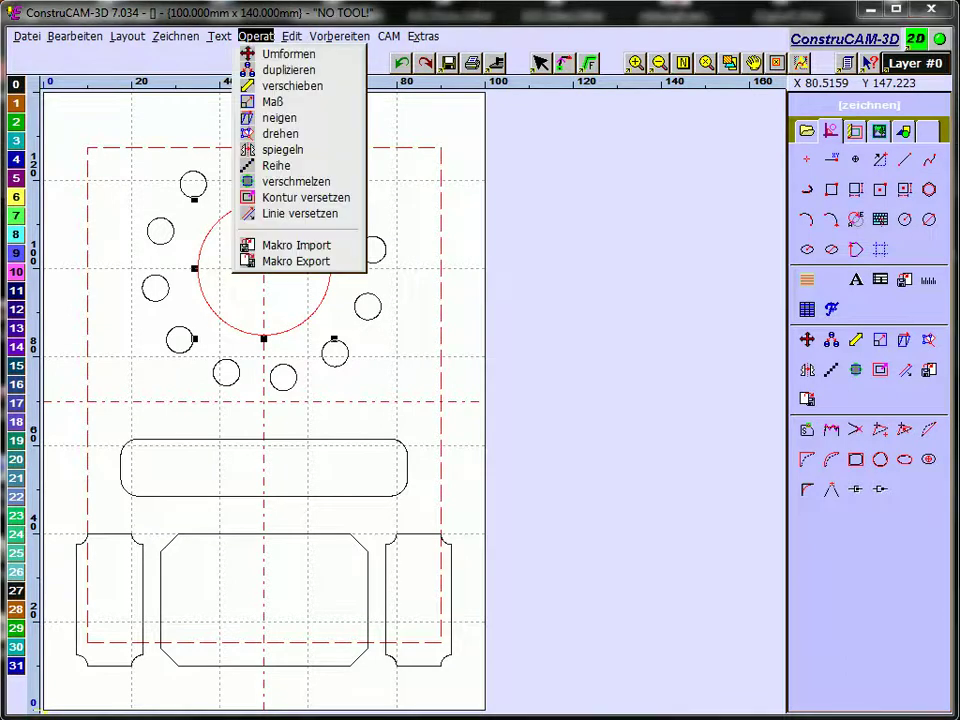
click(311, 102)
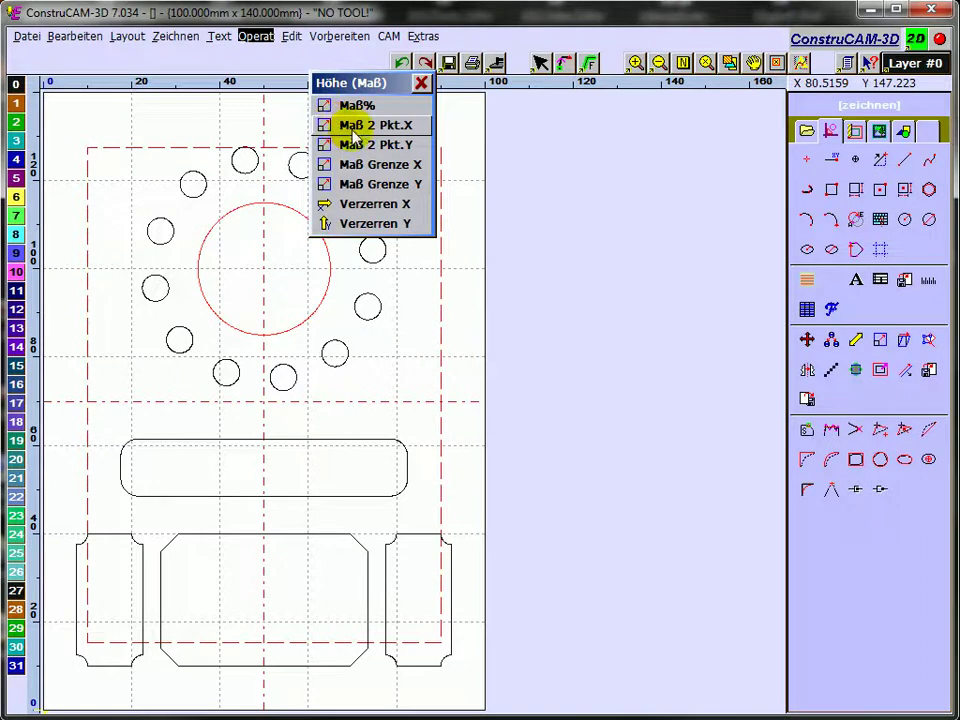
click(362, 127)
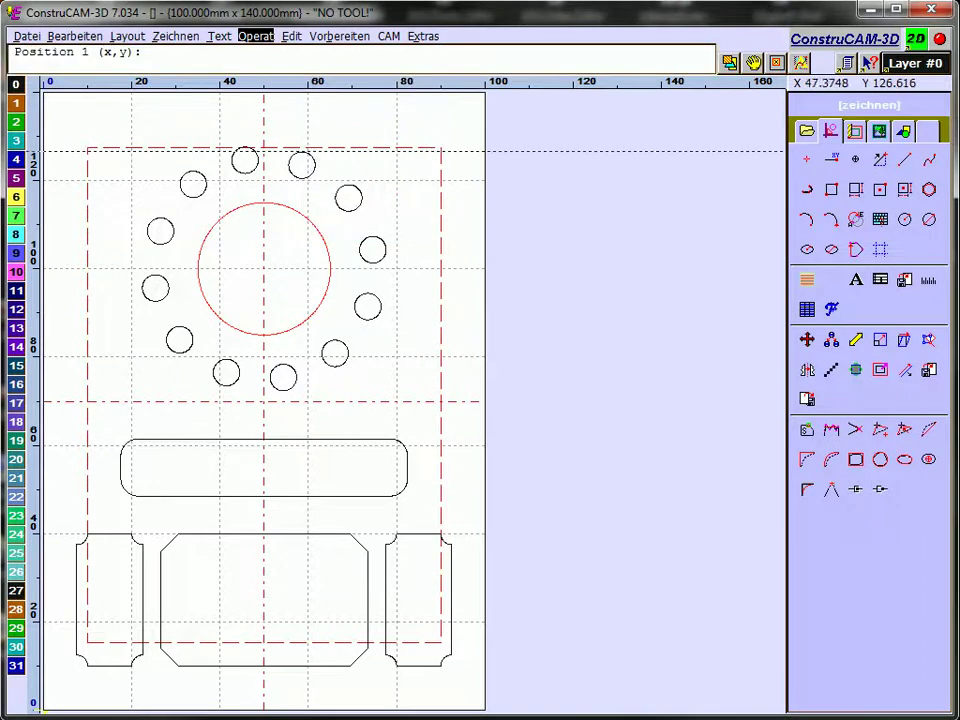
click(238, 150)
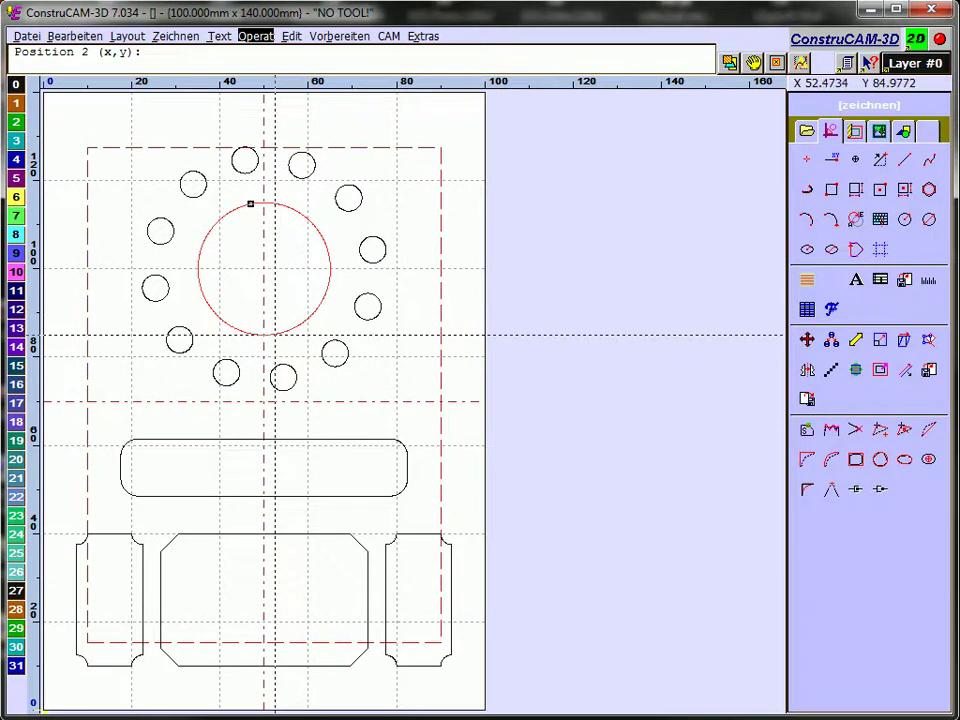
click(273, 334)
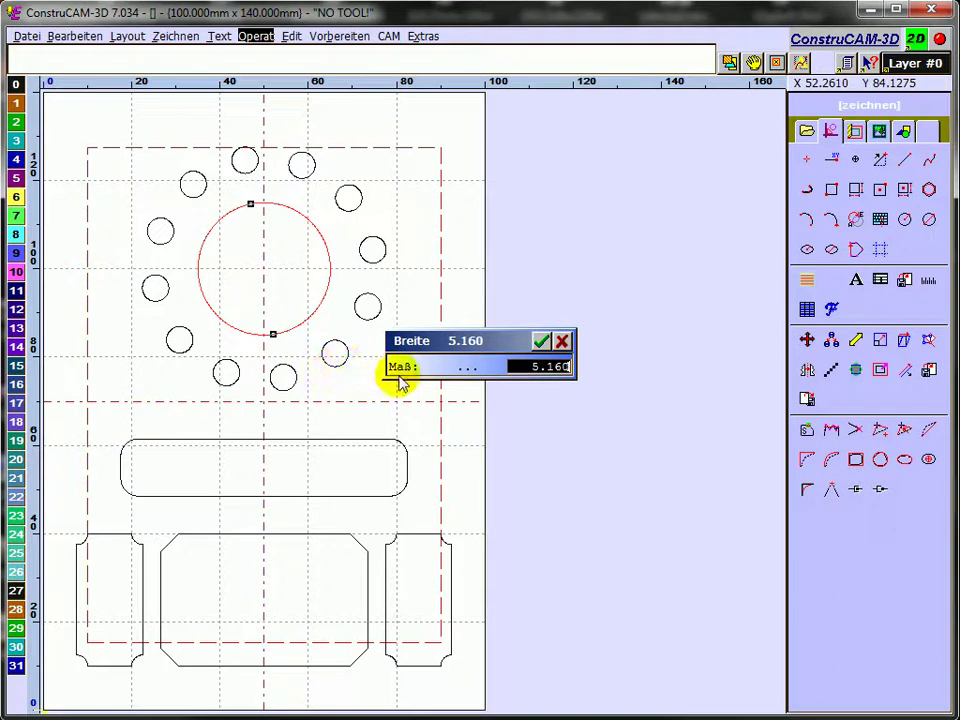
click(542, 343)
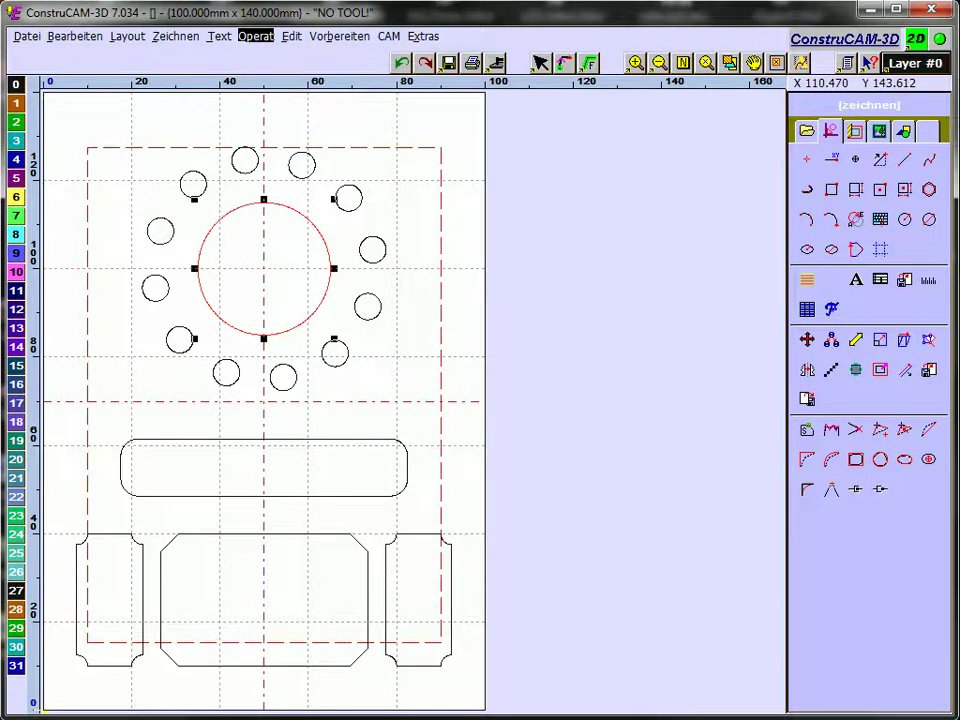
click(540, 62)
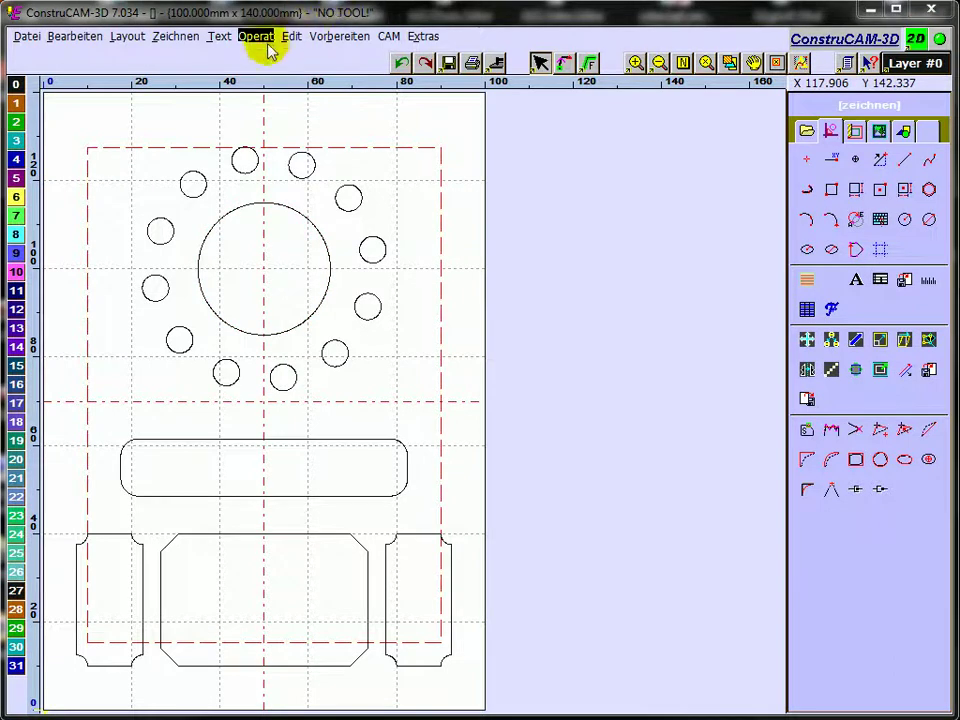
Select the rounded slot and apply Maß 2 Pkt.X between its ends, confirming Breite 65.000.
click(255, 37)
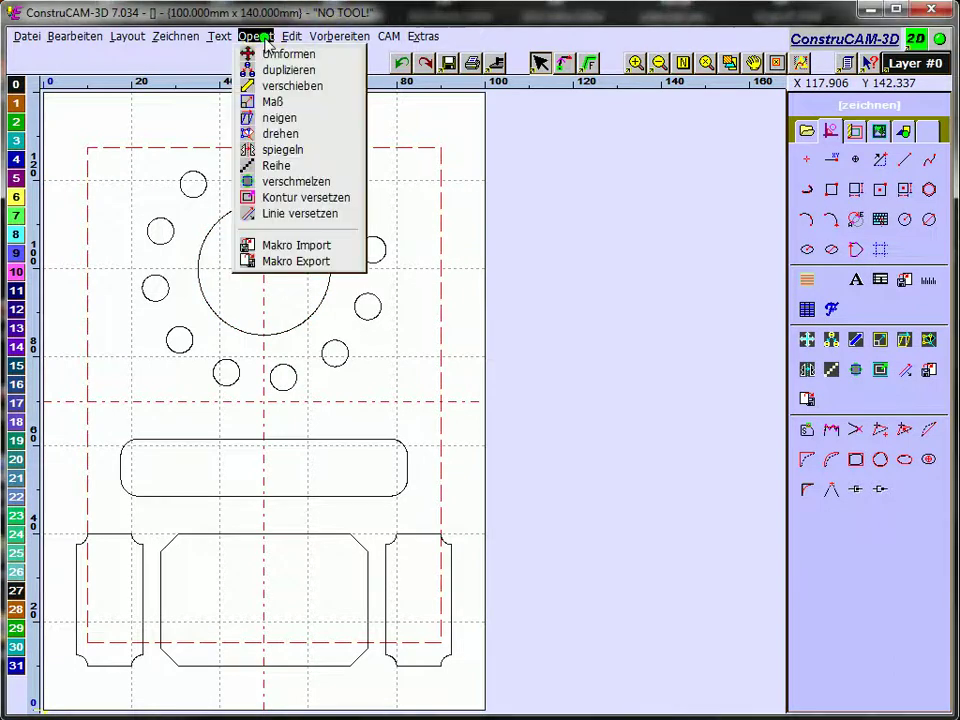
click(268, 103)
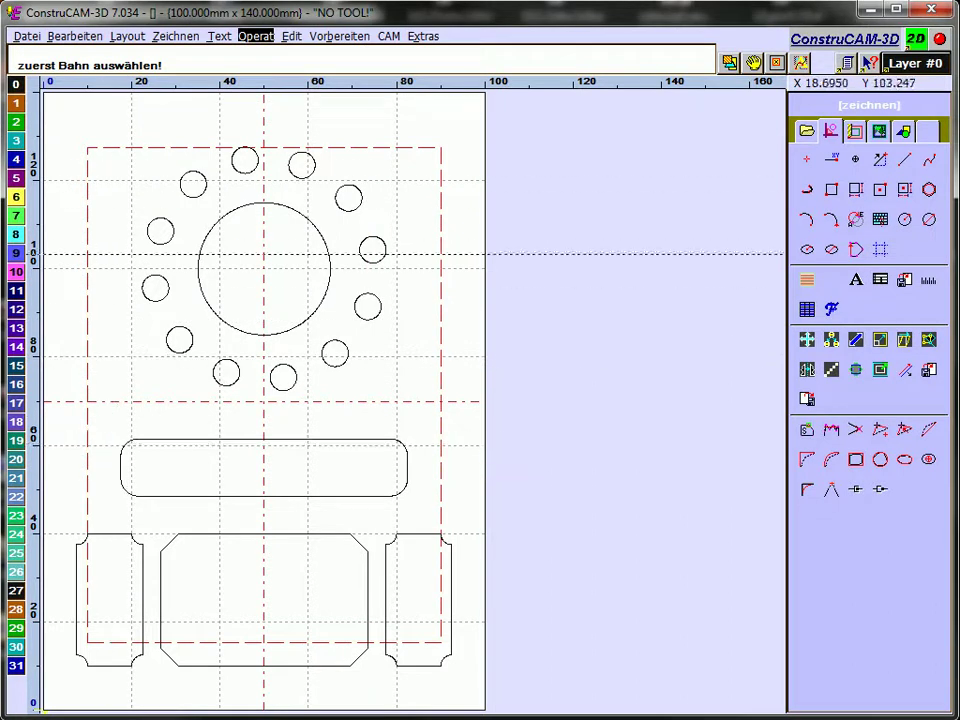
click(131, 460)
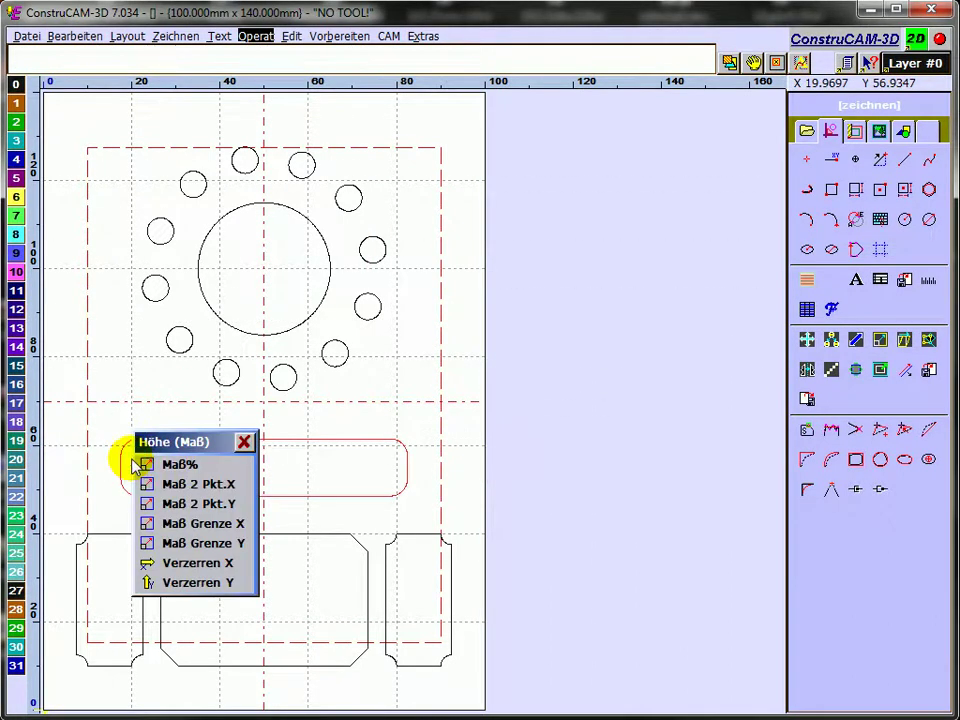
click(180, 484)
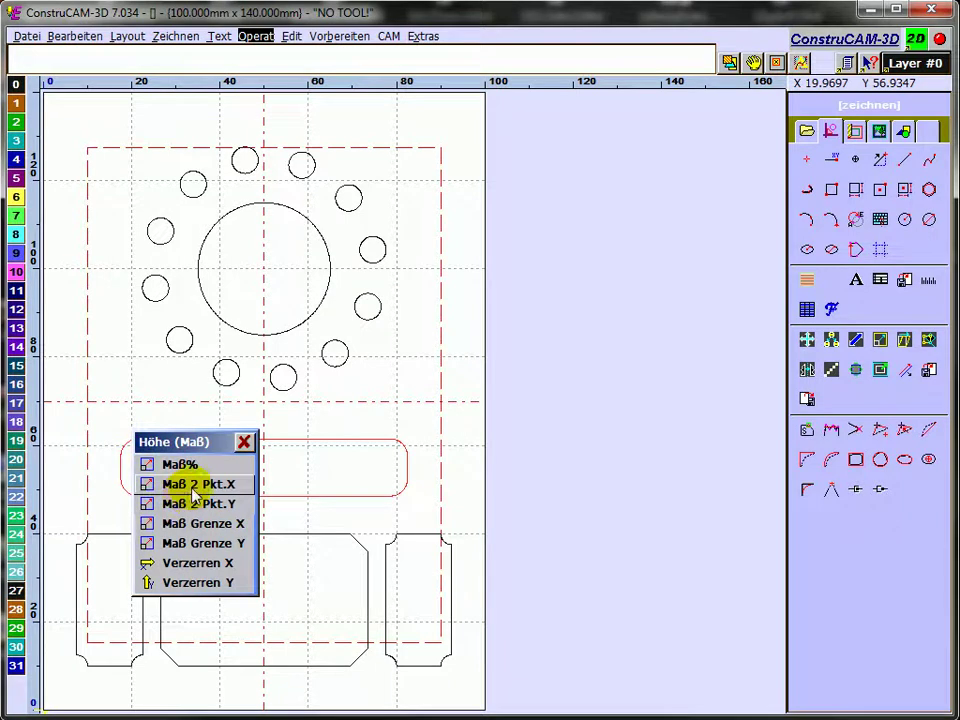
click(117, 469)
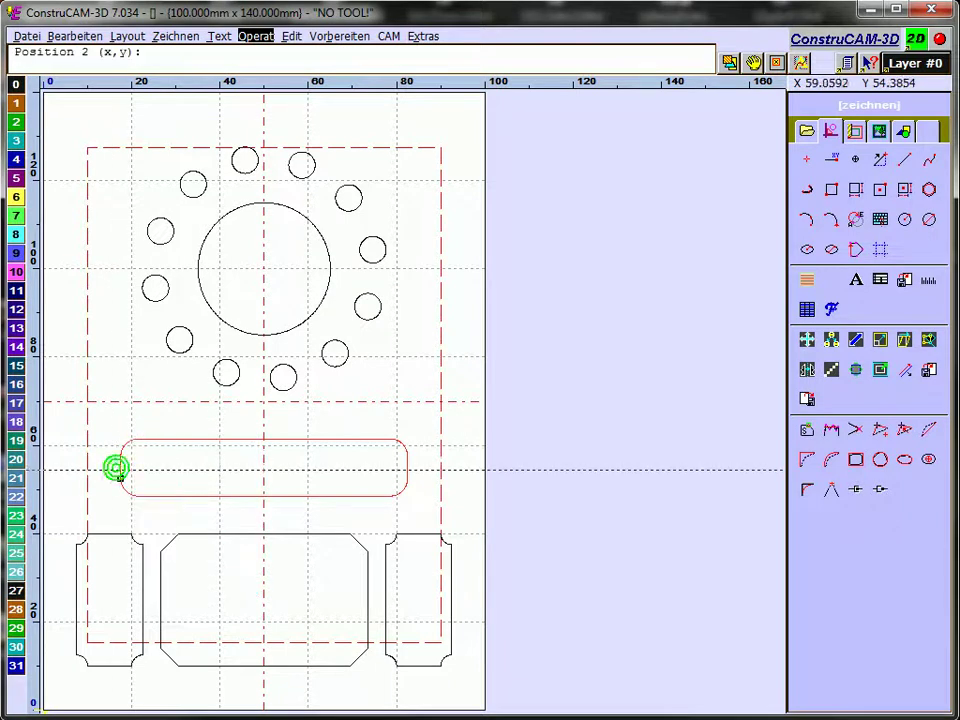
click(407, 477)
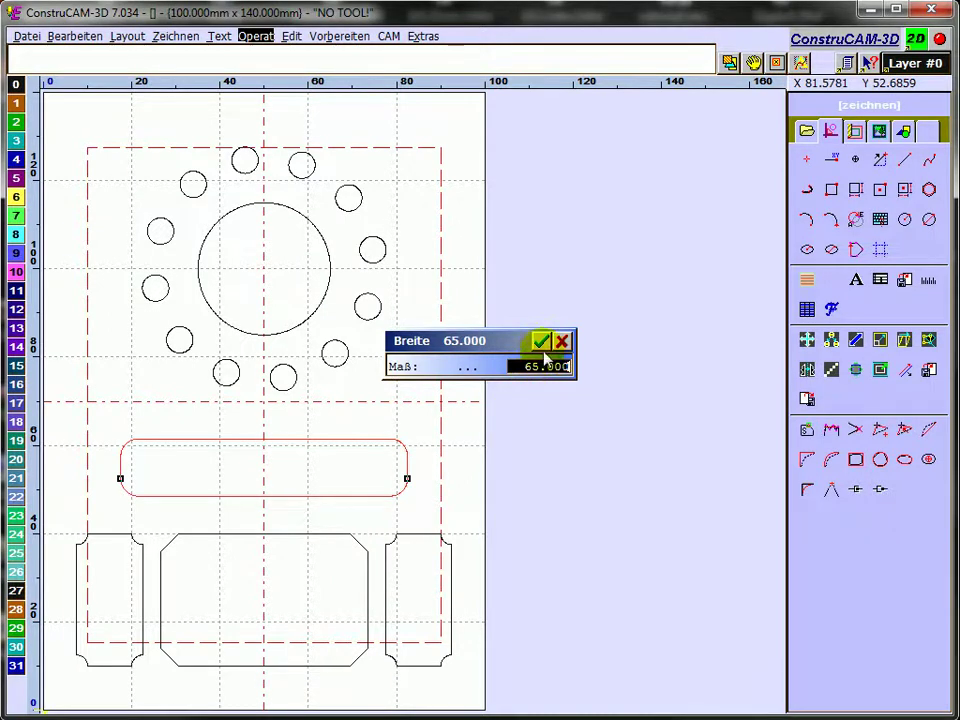
click(542, 343)
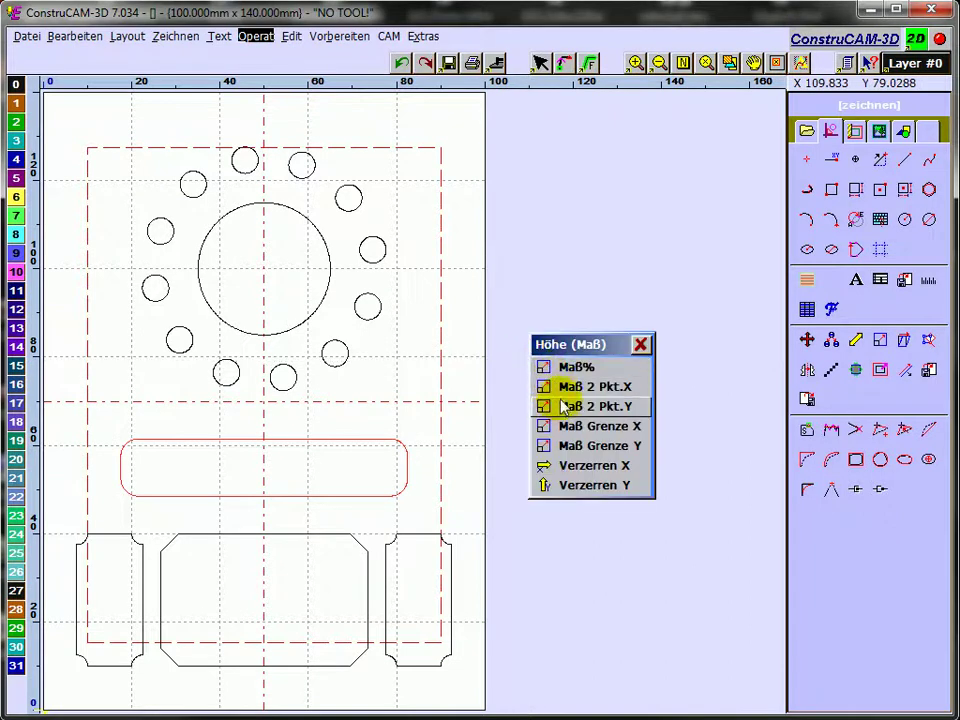
Apply Maß 2 Pkt.Y from the slot's top-right to bottom-right corner, confirming Höhe 13.000.
click(562, 405)
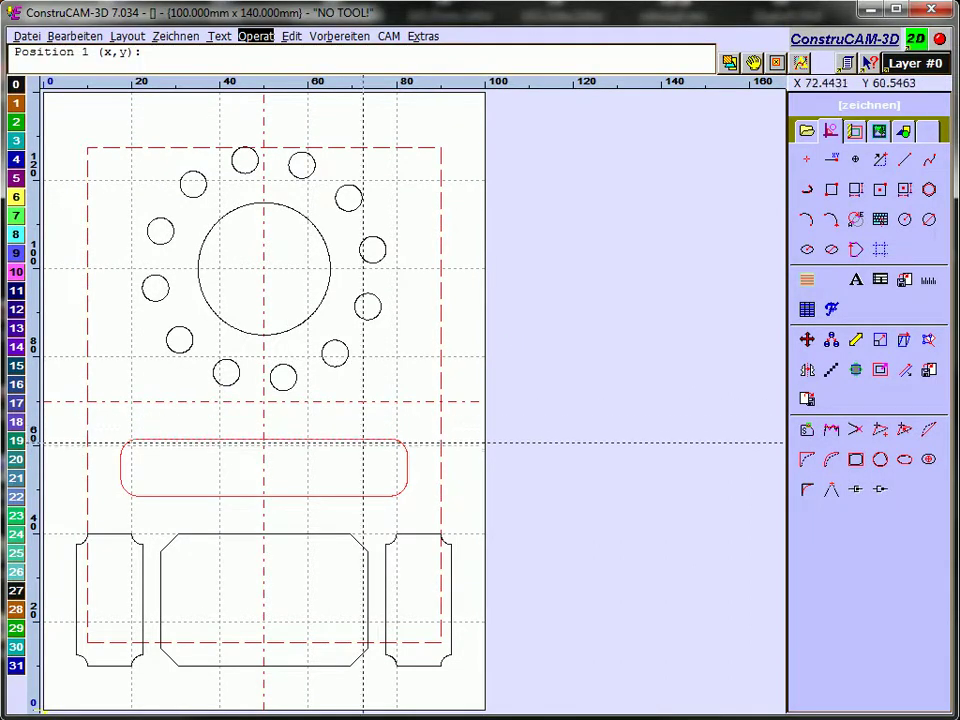
click(380, 436)
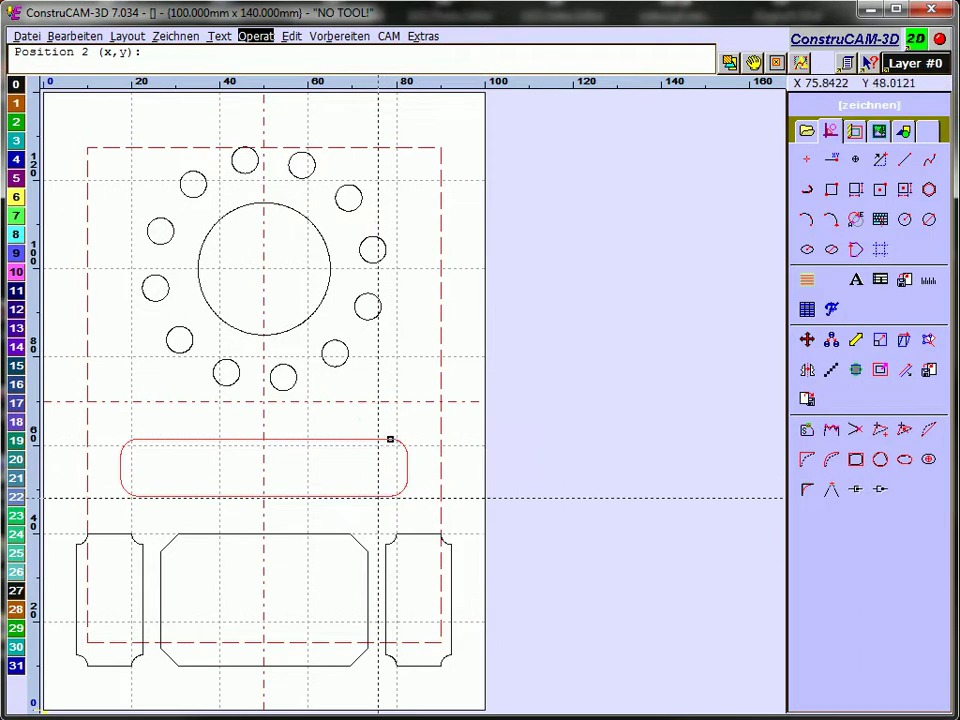
click(378, 497)
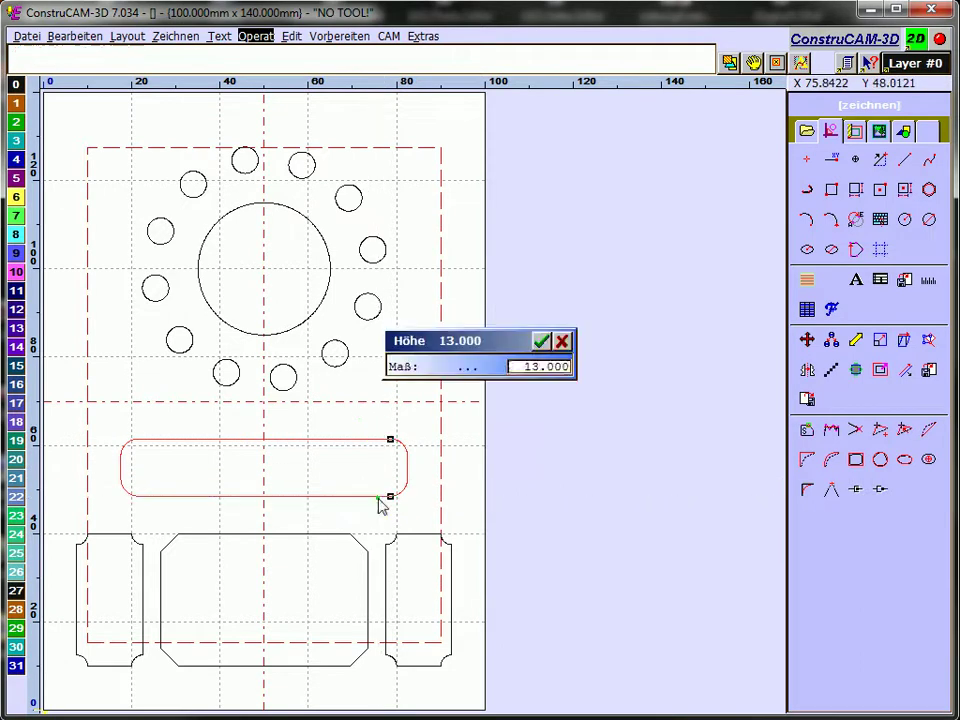
click(541, 343)
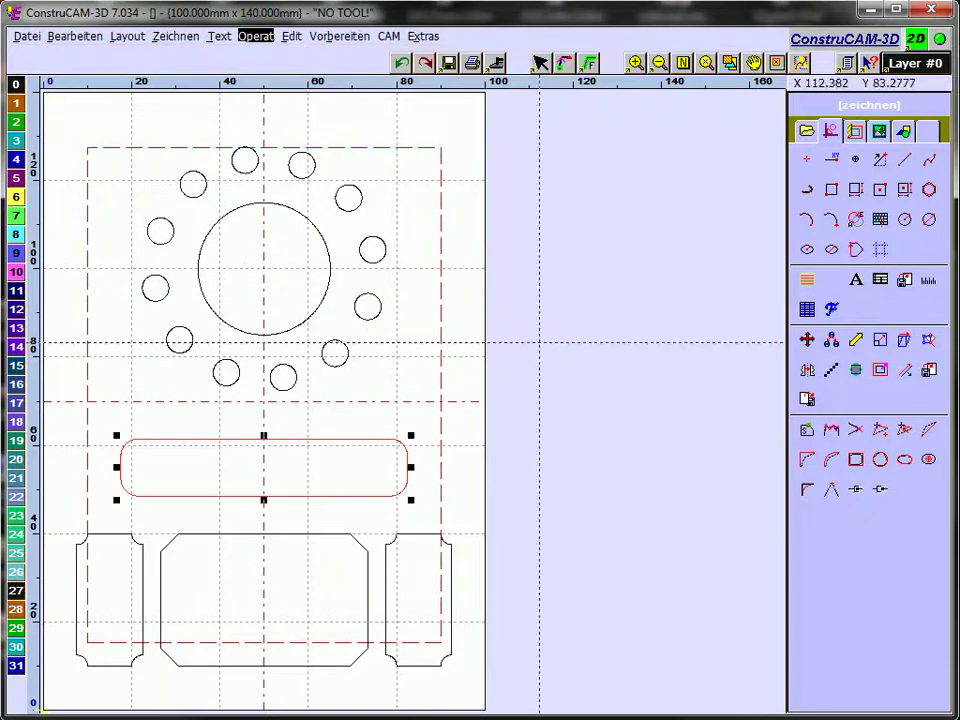
click(254, 38)
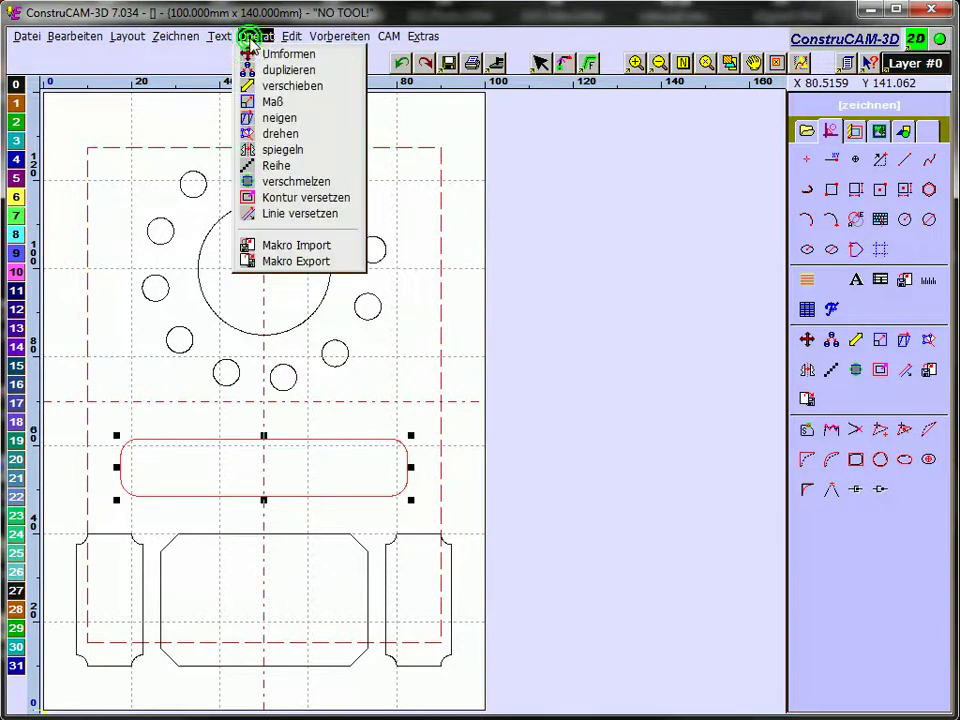
click(265, 103)
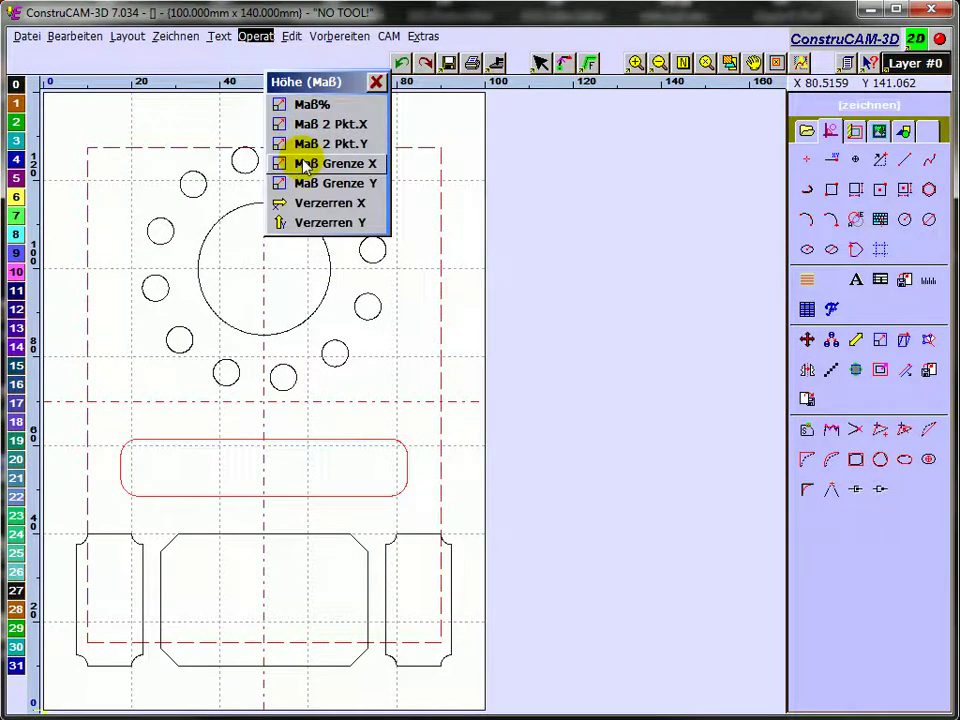
Resize the slot contour with Maß Grenze X to 65.000 mm, then Maß Grenze Y to 13.000 mm.
click(305, 167)
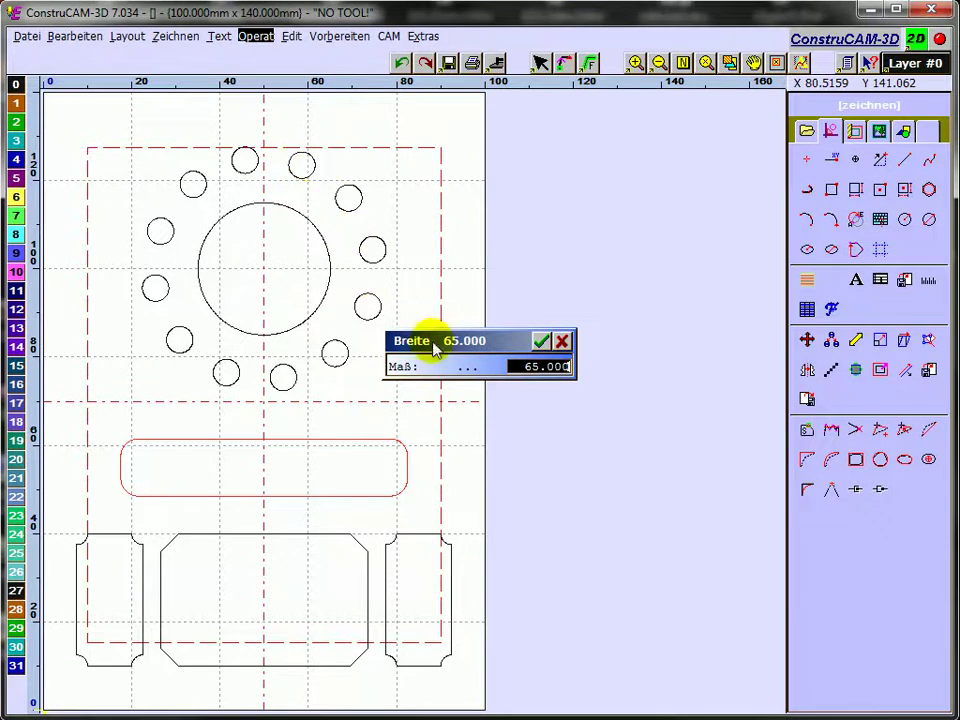
click(541, 342)
click(255, 37)
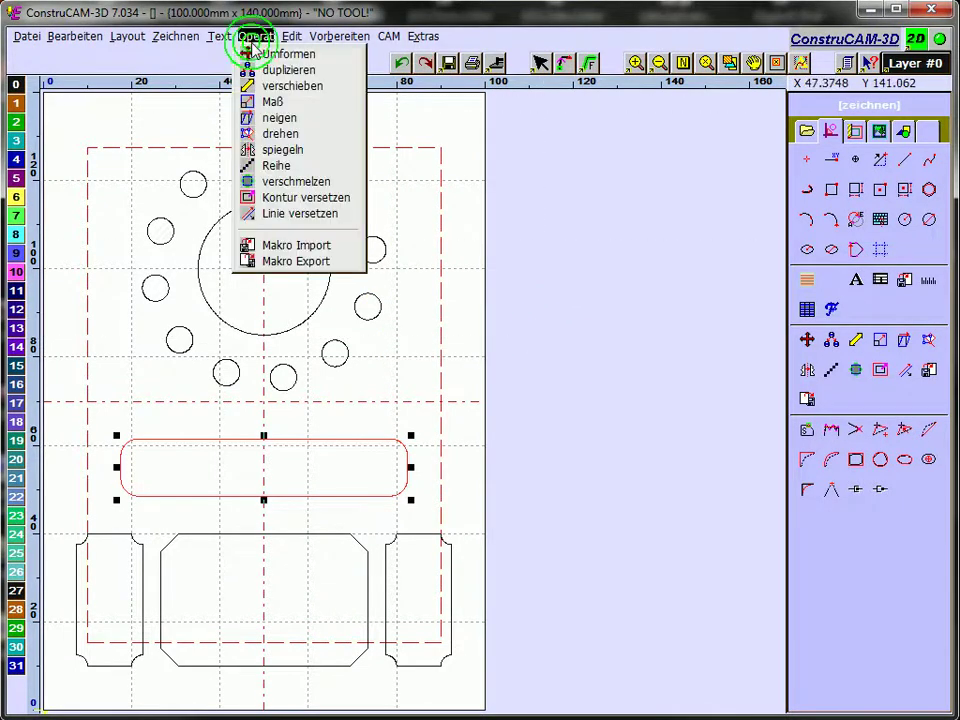
click(273, 101)
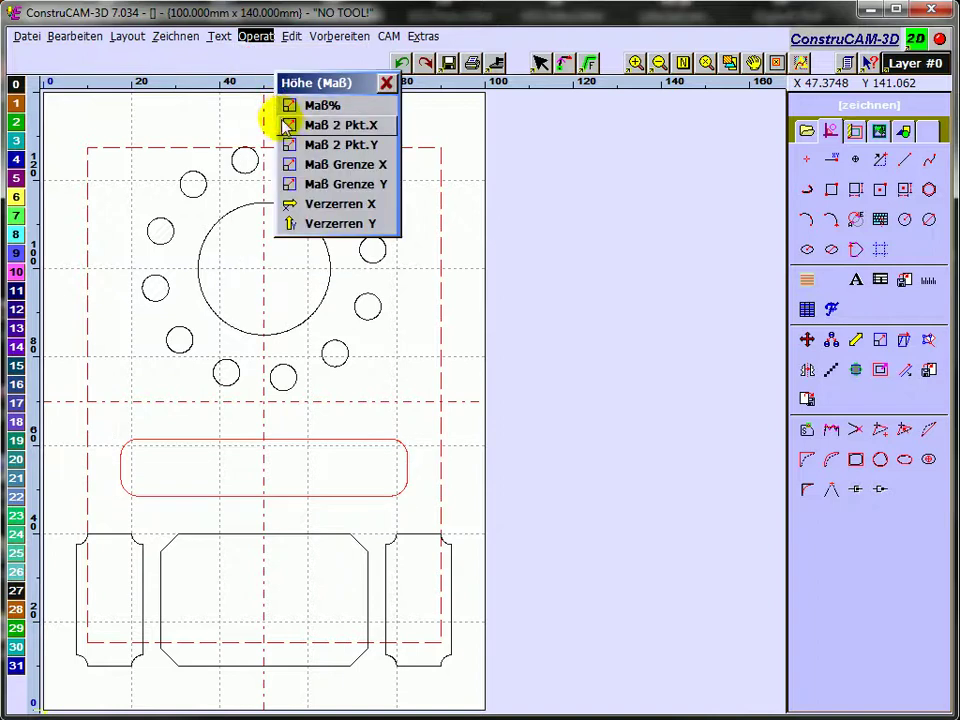
click(315, 187)
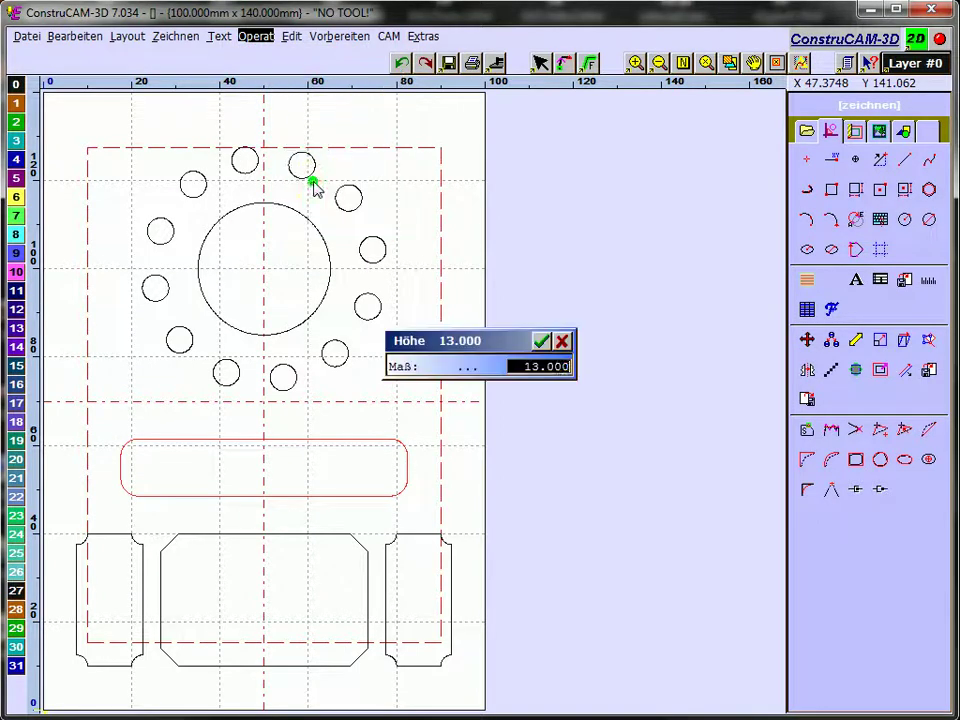
click(541, 343)
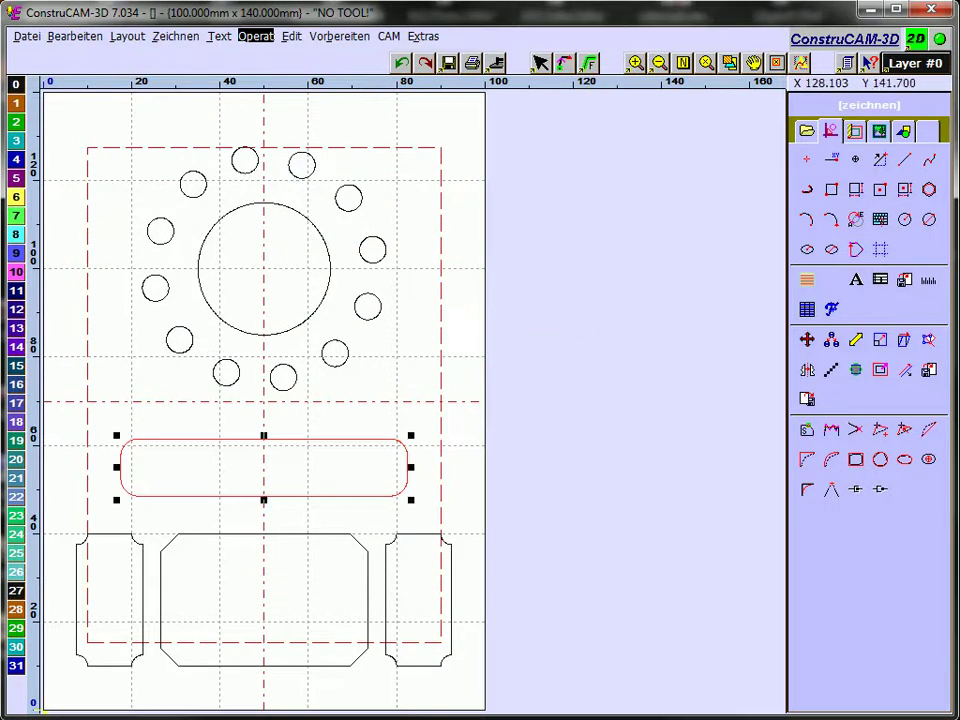
click(251, 35)
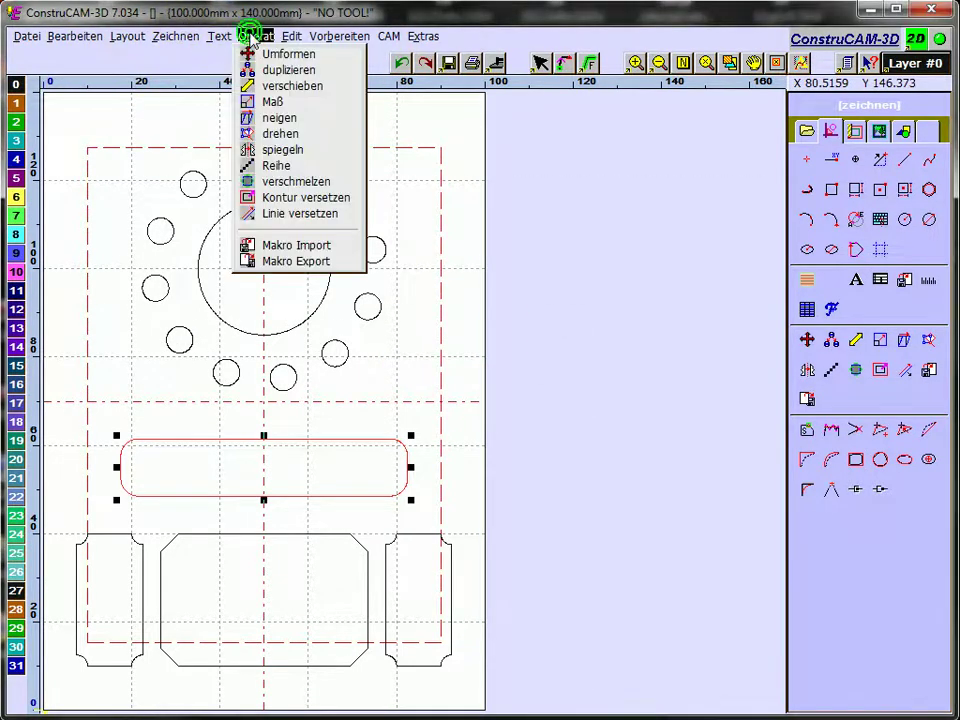
click(272, 101)
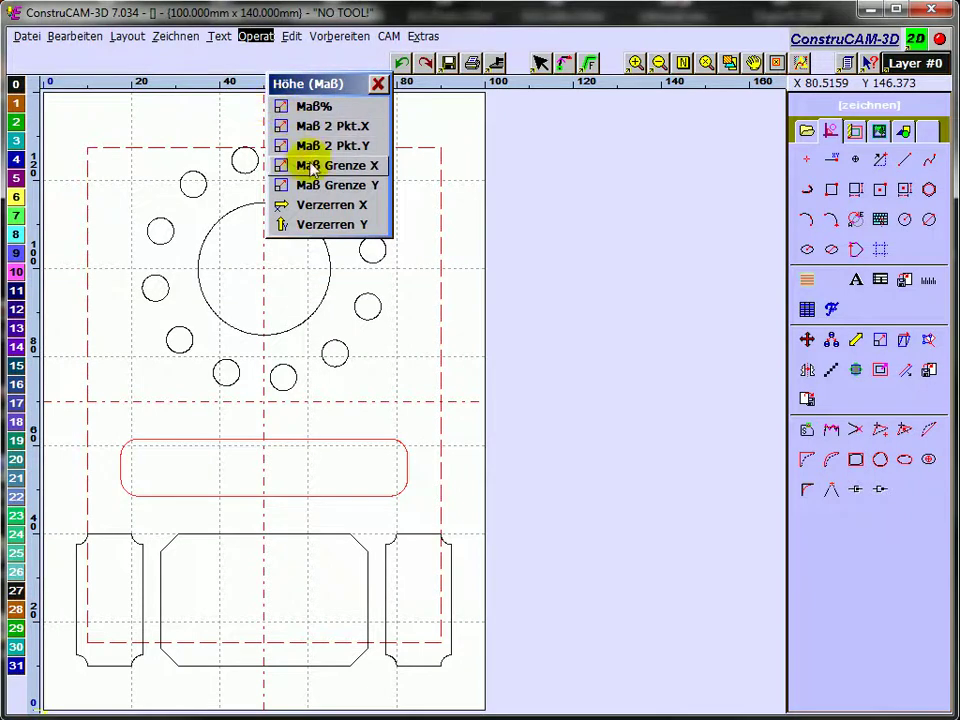
click(312, 205)
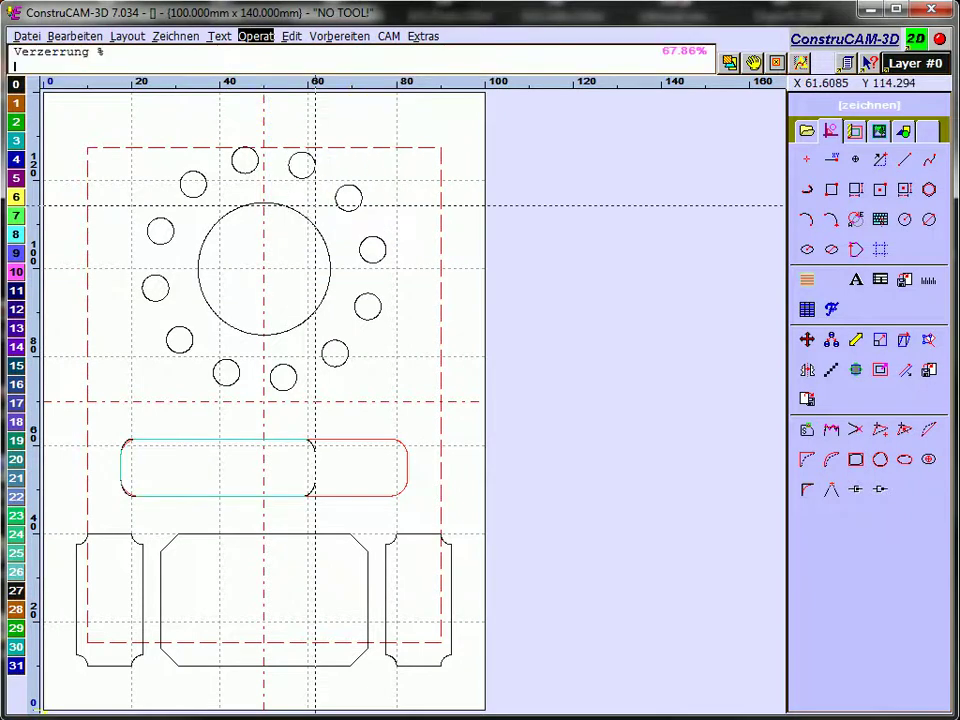
text(50)
key(Return)
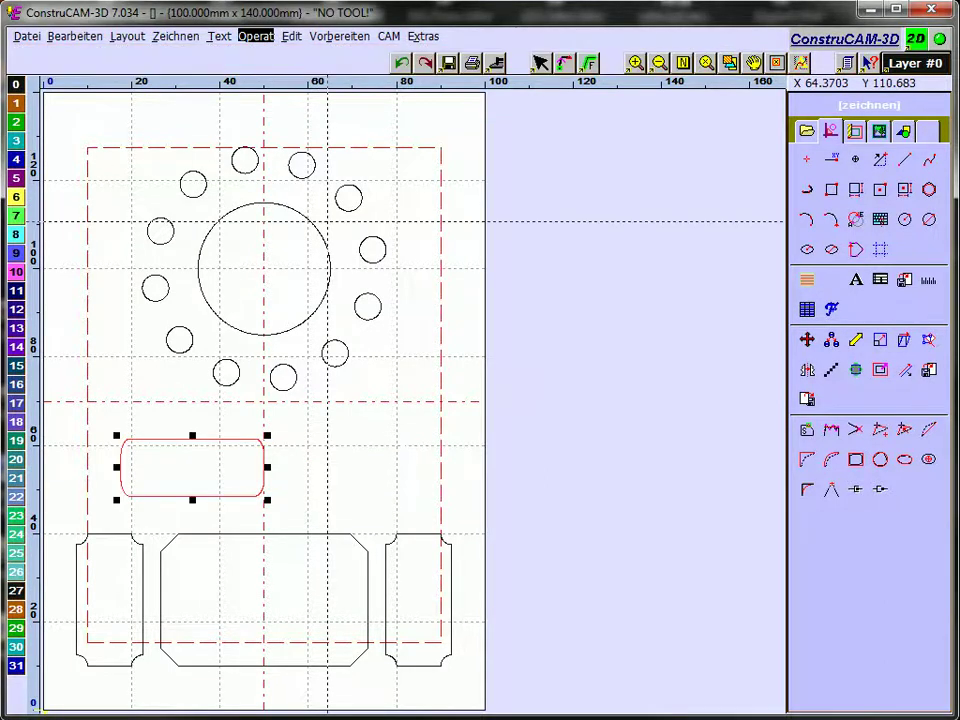
click(401, 64)
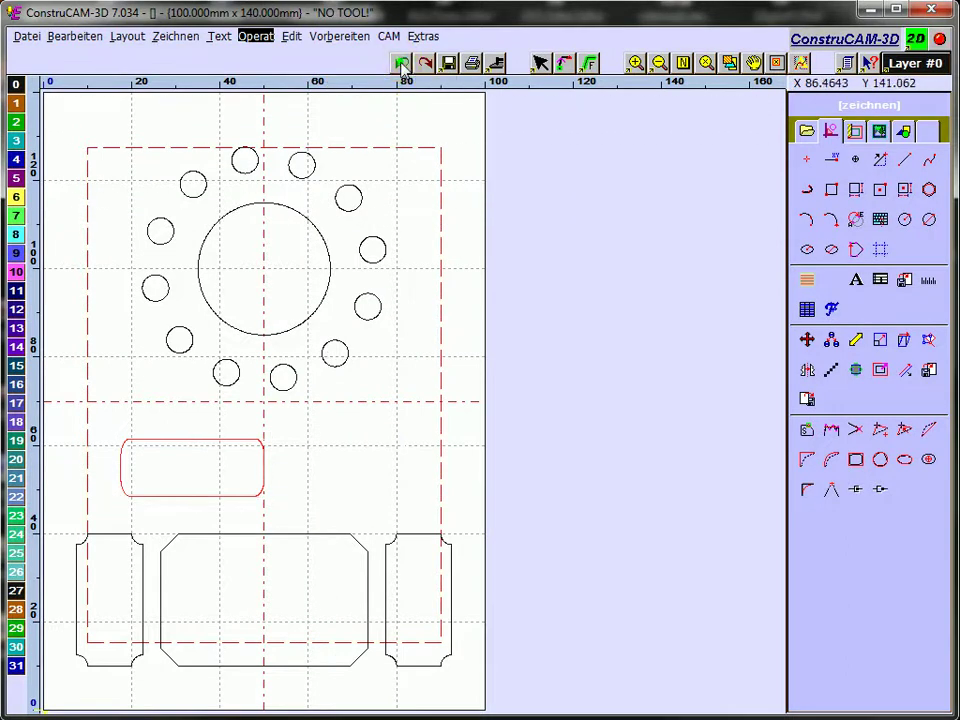
click(401, 64)
click(257, 37)
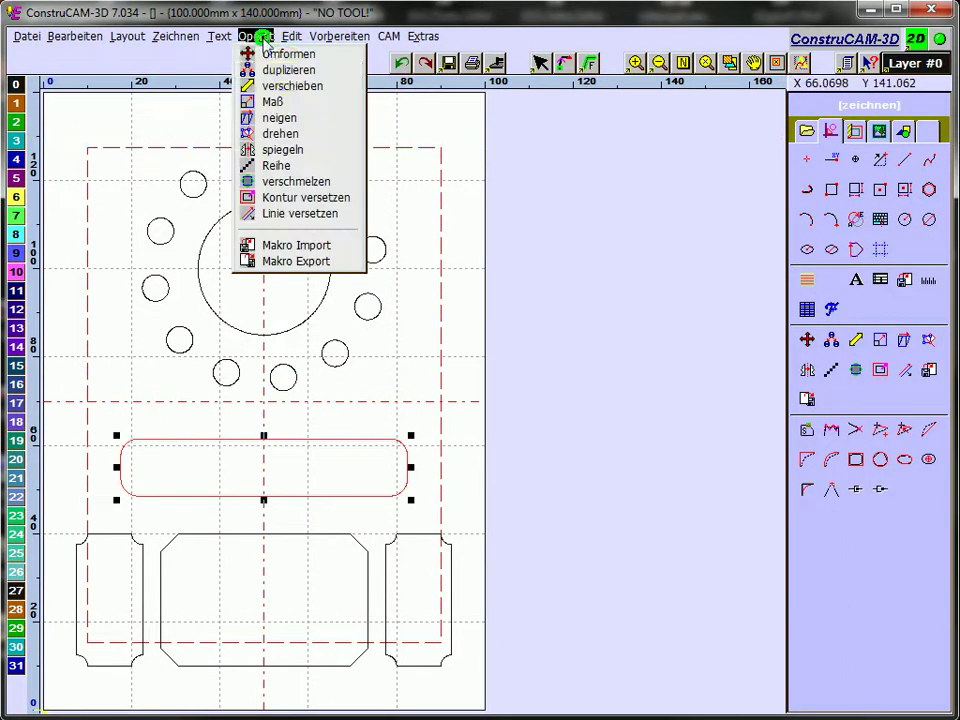
click(290, 101)
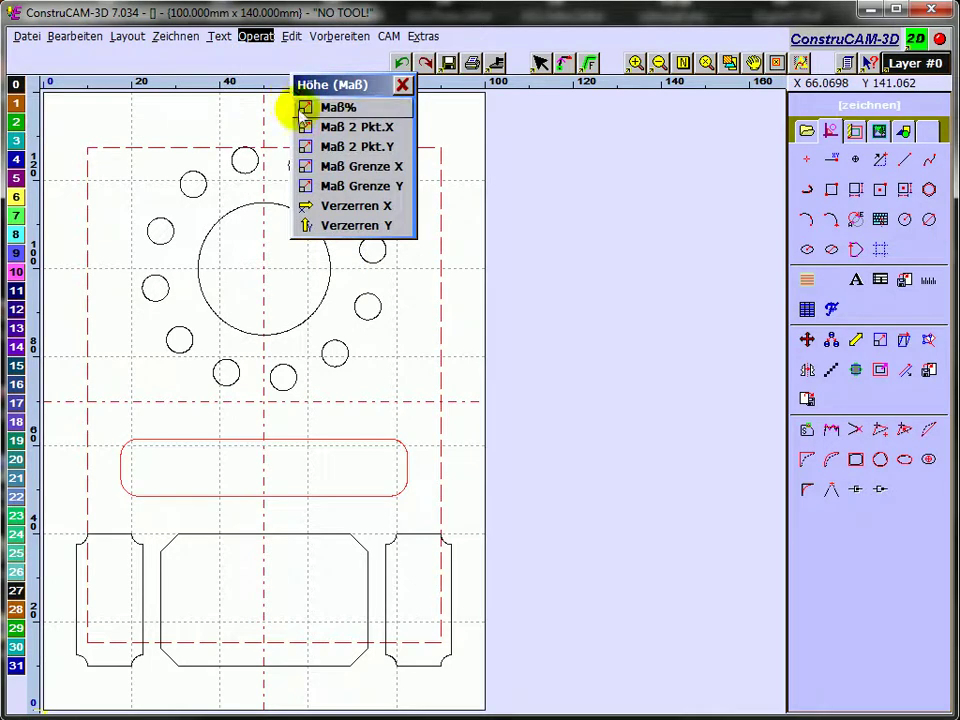
click(344, 209)
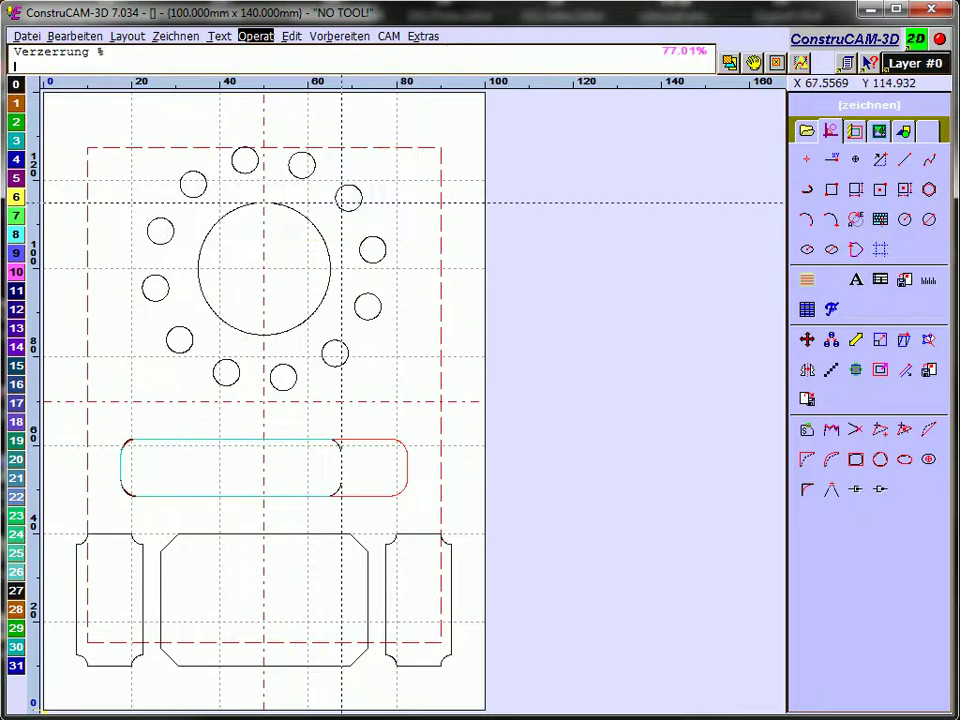
text(150)
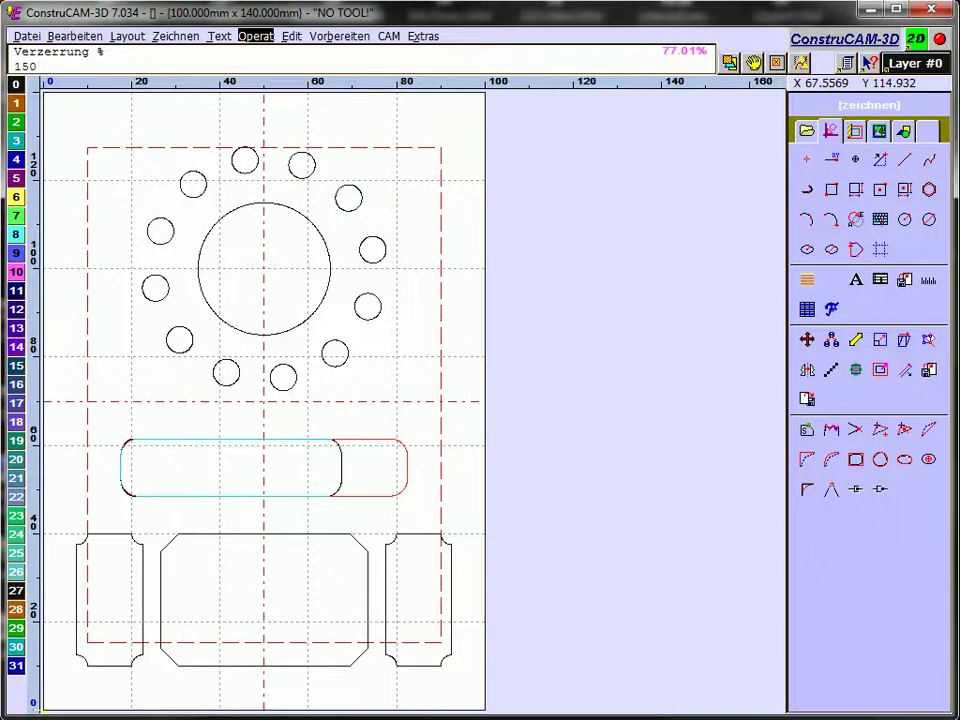
key(Return)
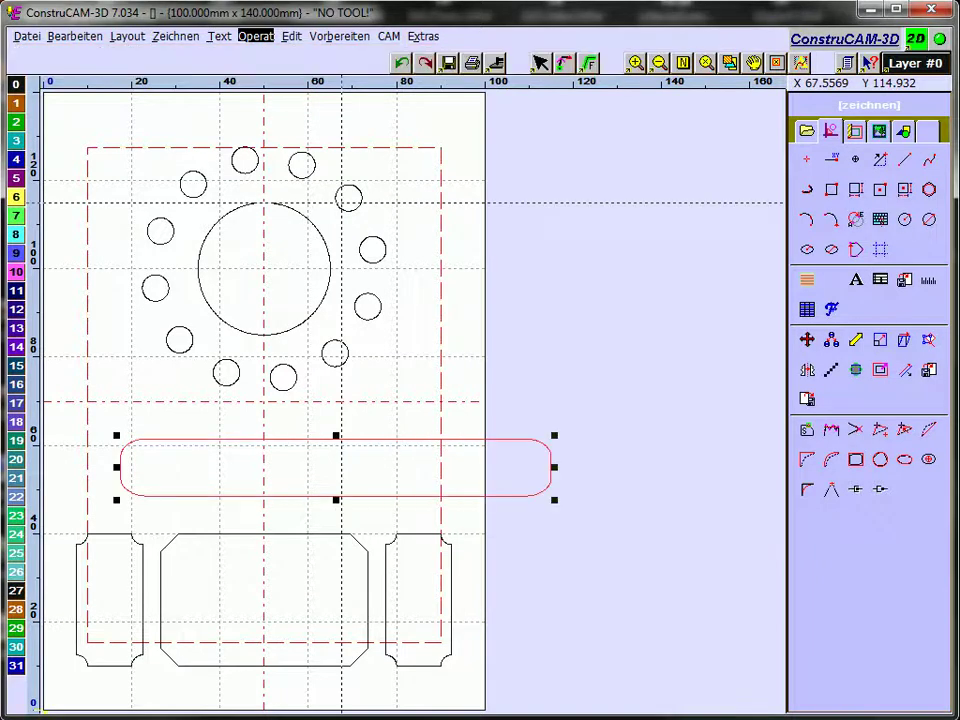
click(398, 63)
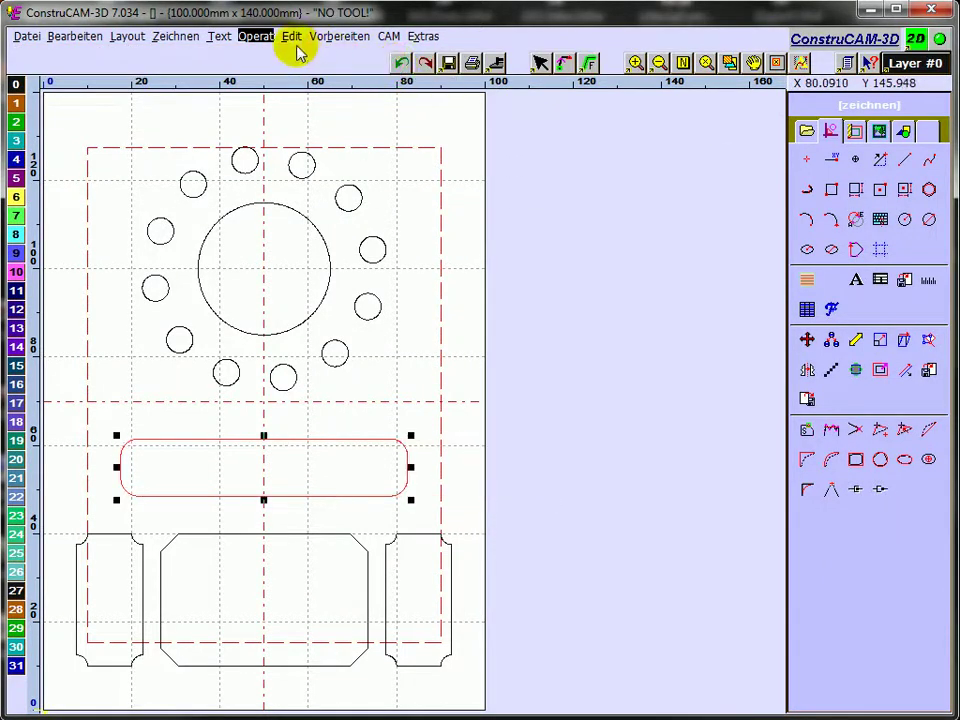
click(264, 38)
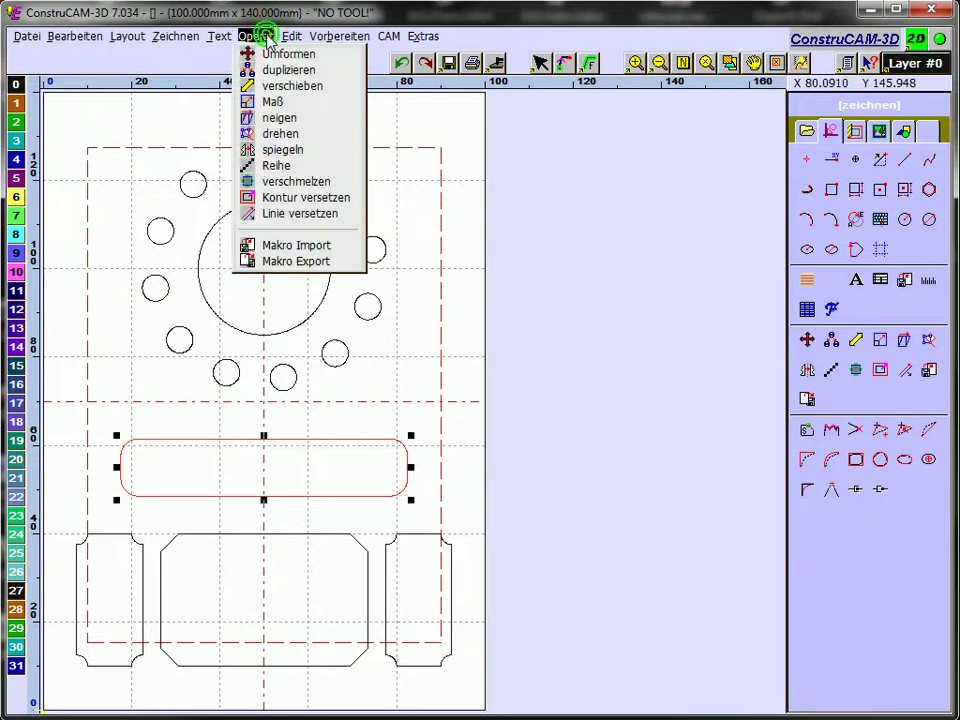
click(281, 104)
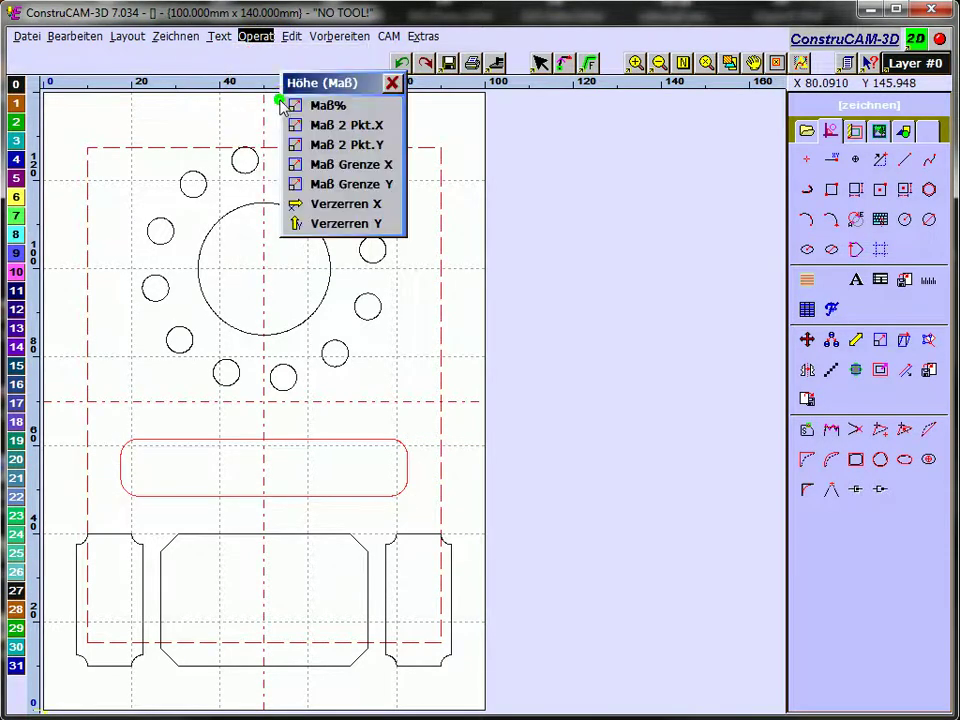
click(322, 224)
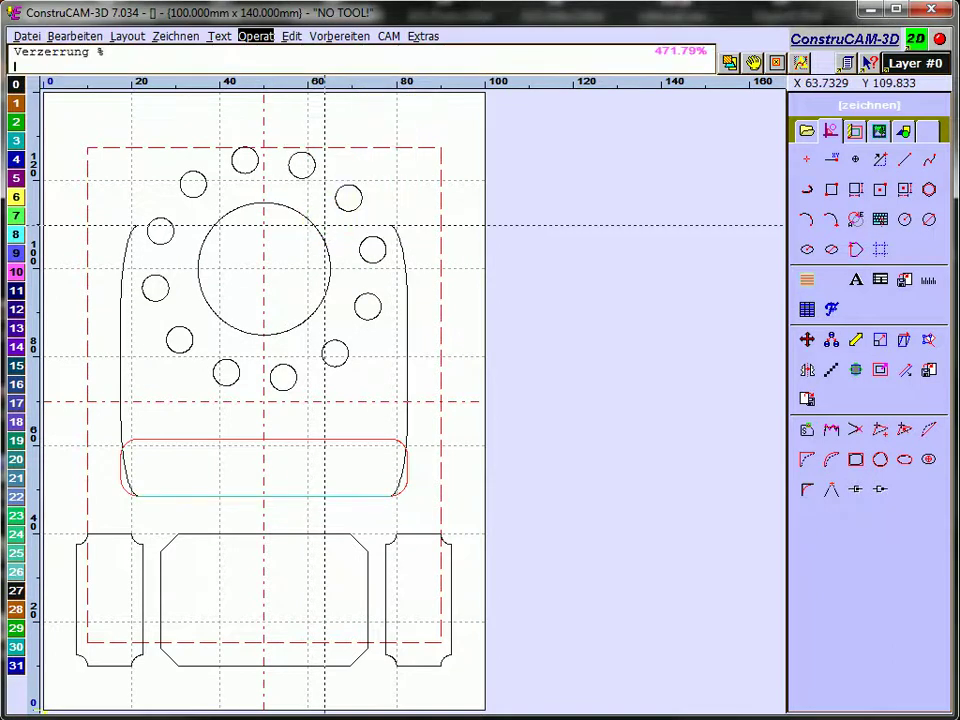
text(30)
key(Return)
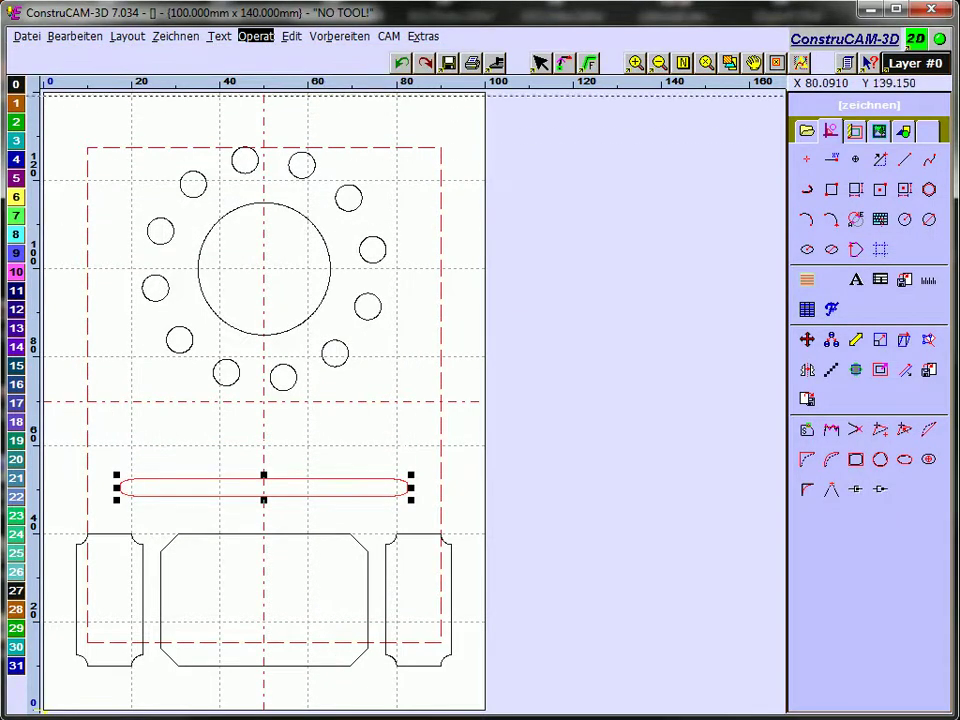
click(401, 63)
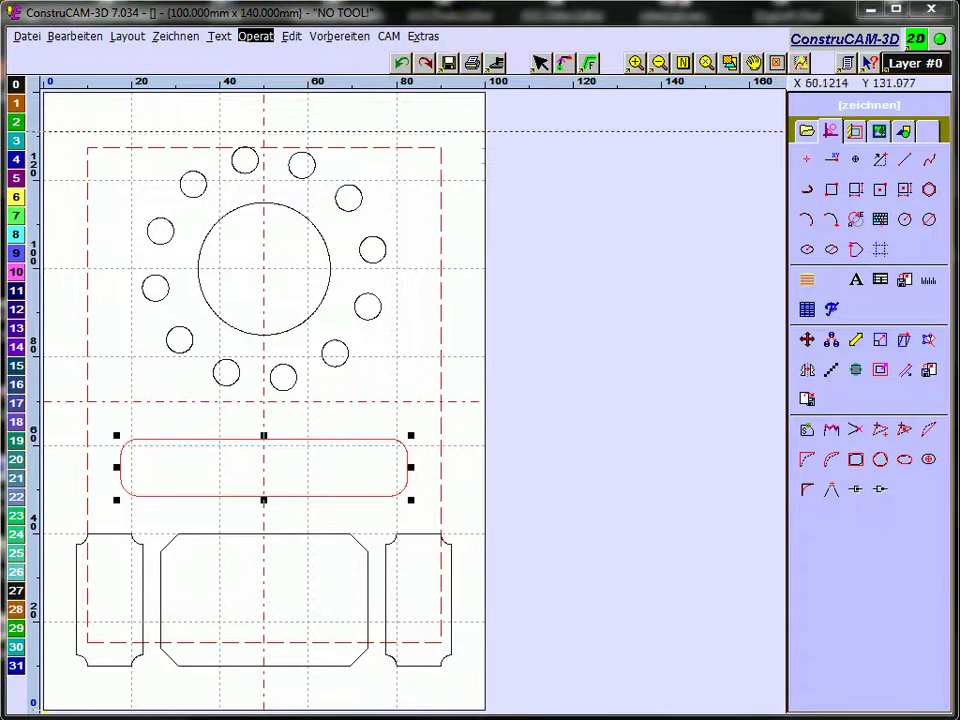
click(261, 36)
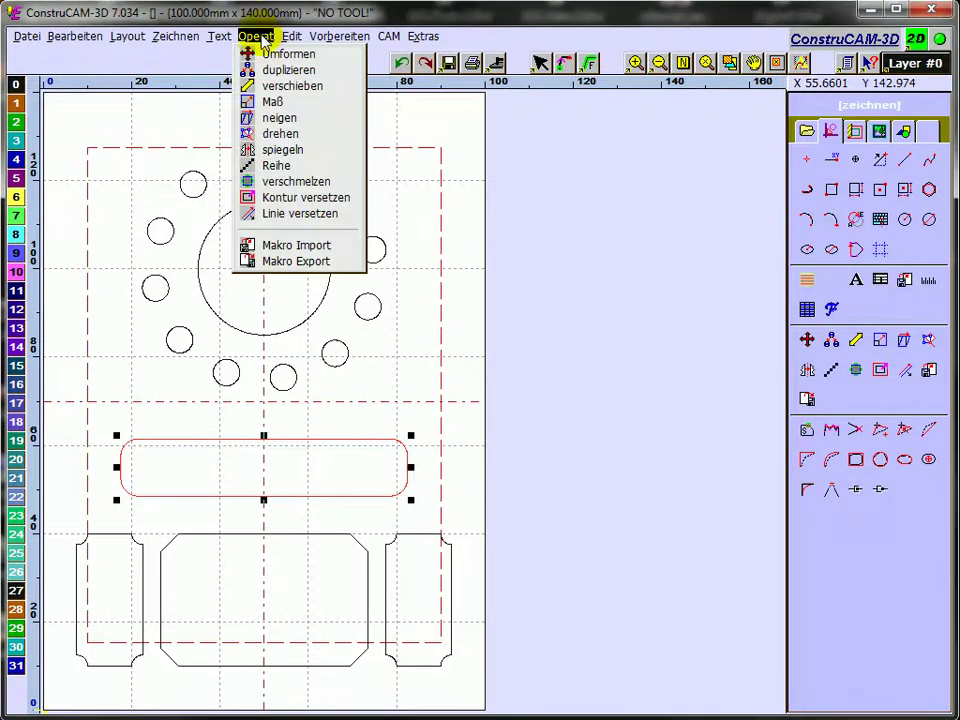
click(272, 119)
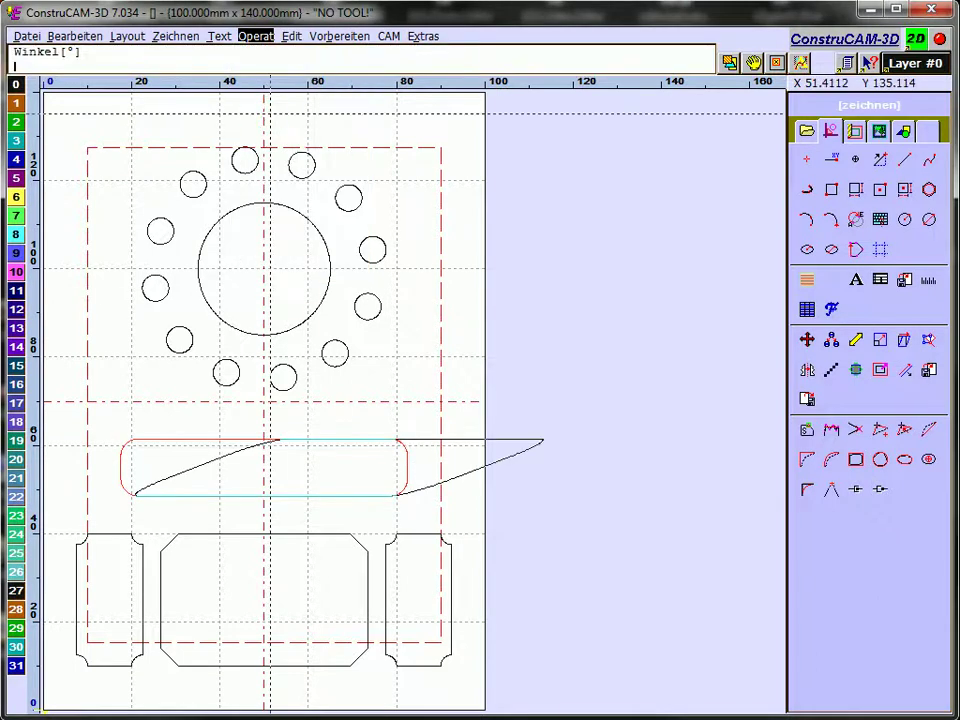
text(60)
key(Return)
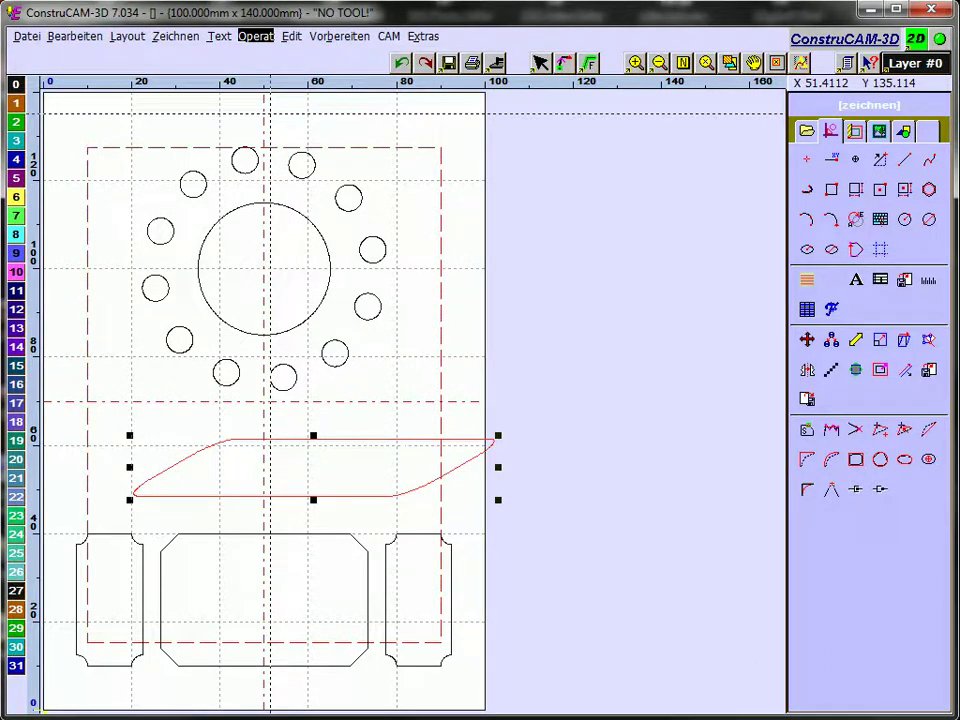
key(Return)
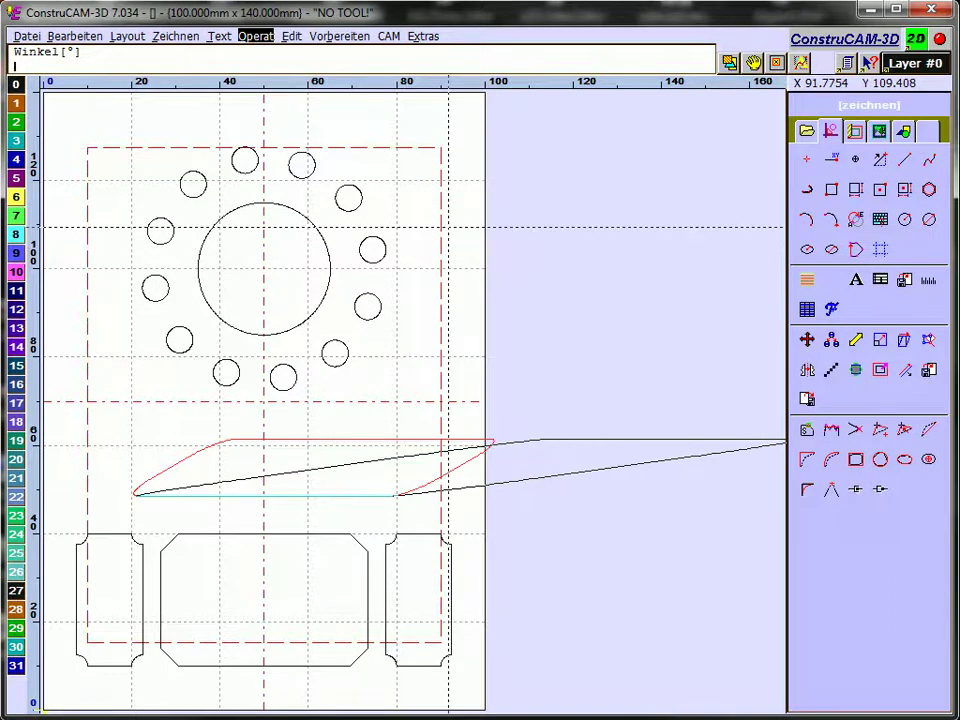
text(2)
key(Return)
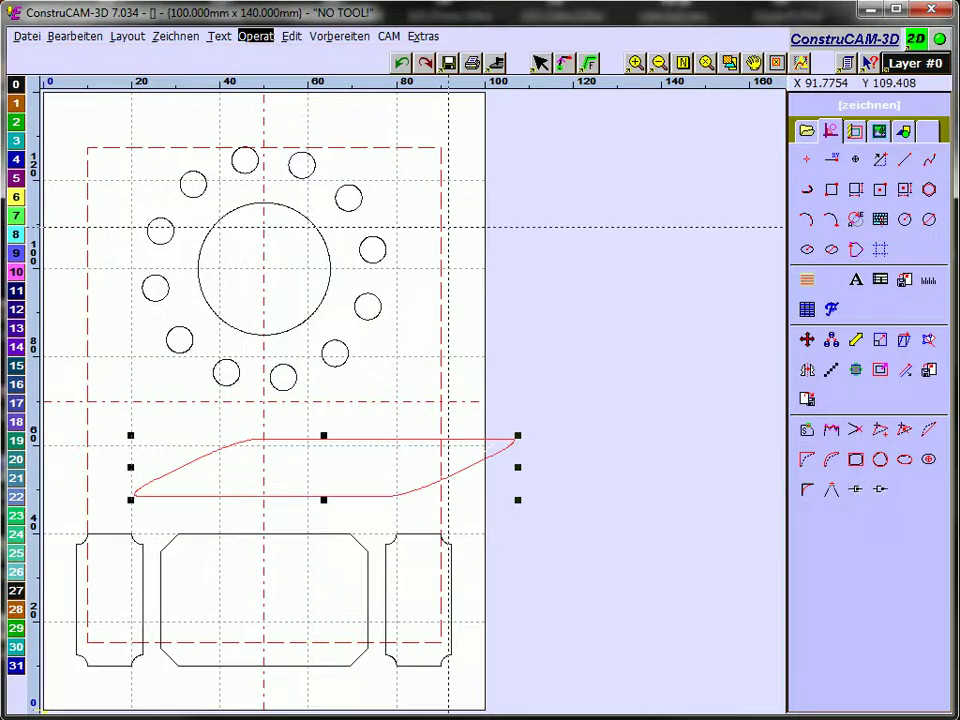
click(257, 37)
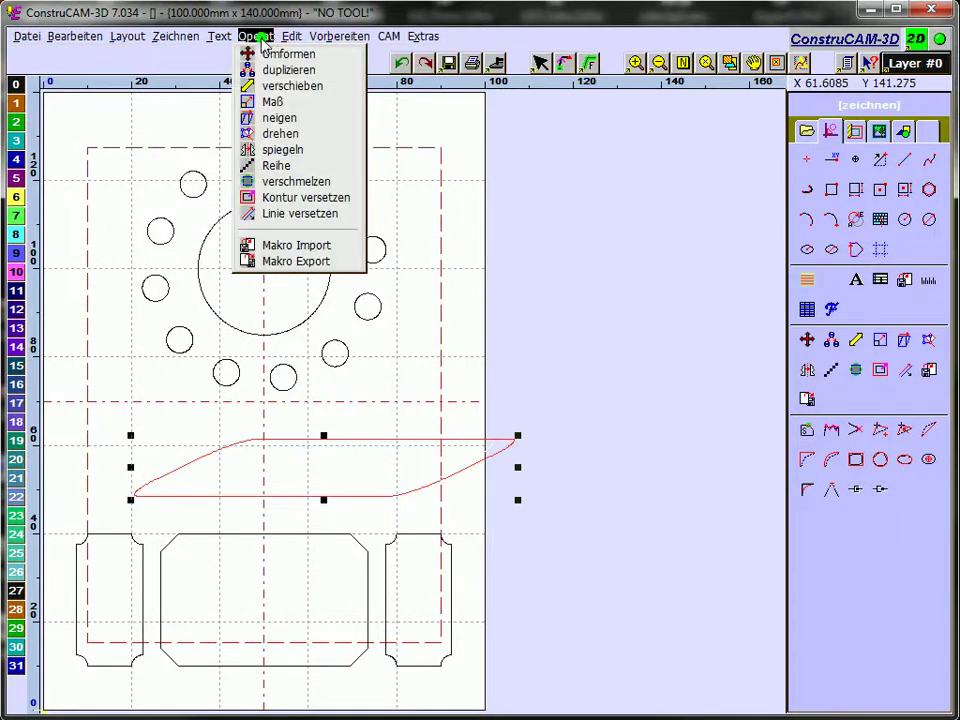
click(280, 118)
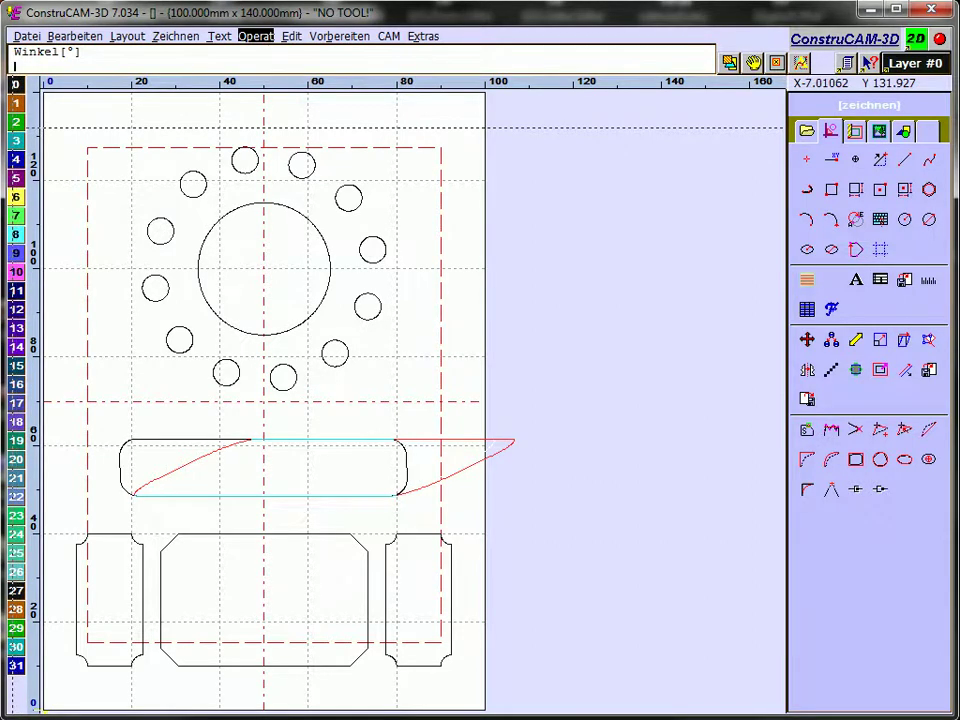
key(Escape)
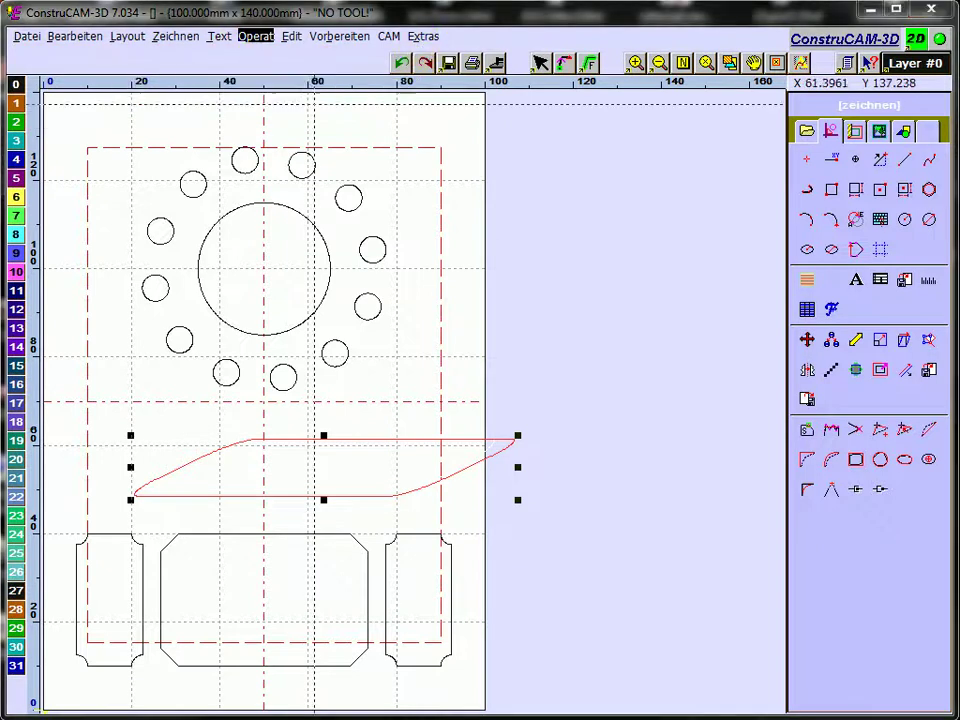
click(401, 63)
click(401, 63)
click(401, 63)
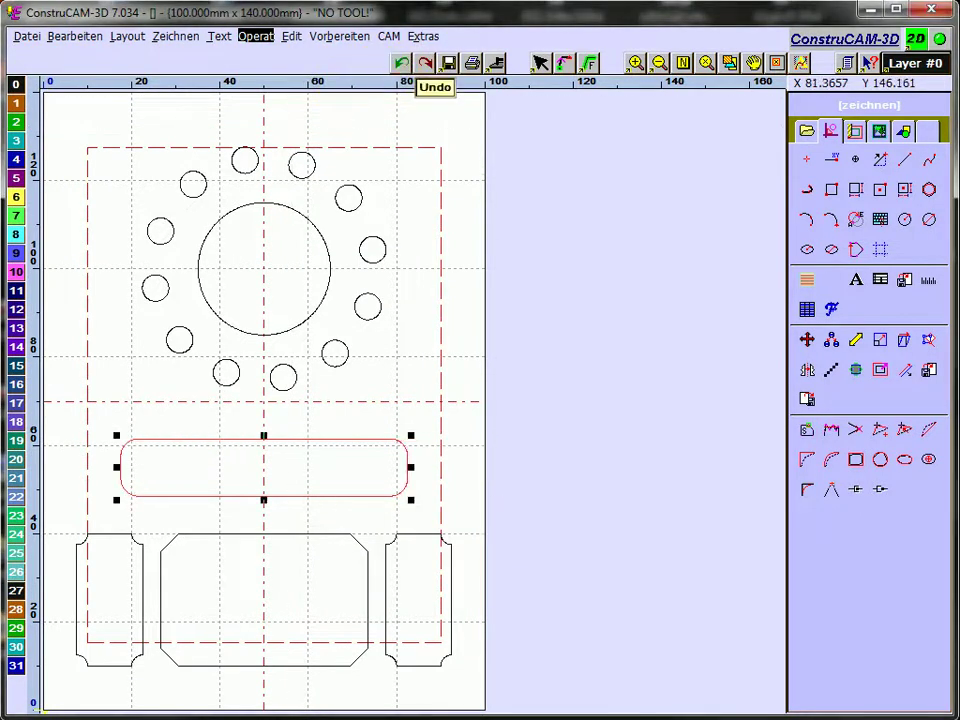
click(256, 37)
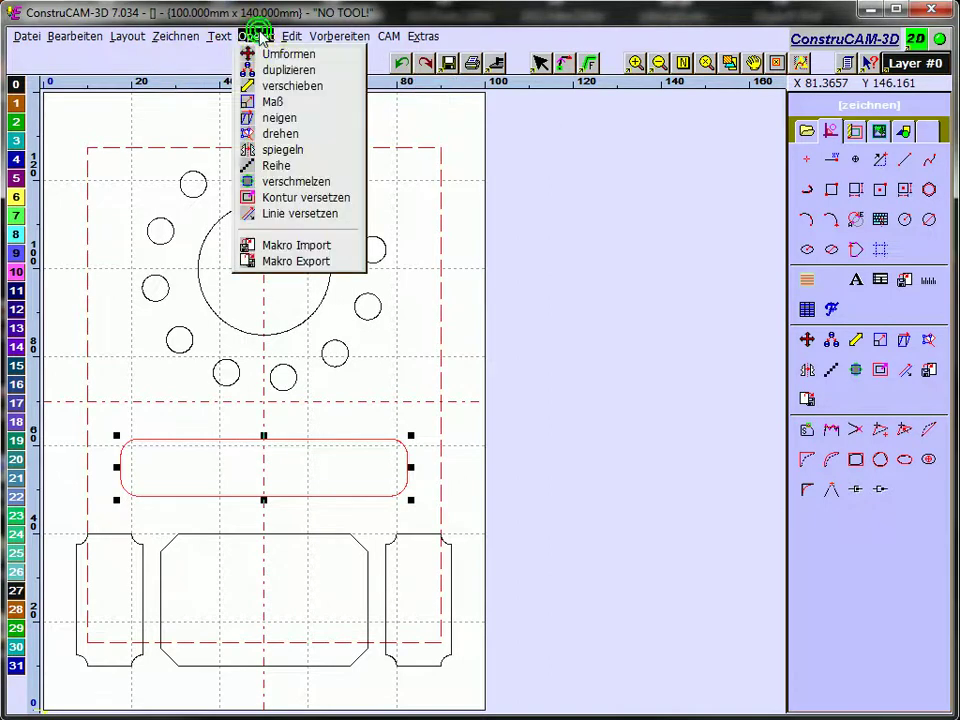
click(280, 118)
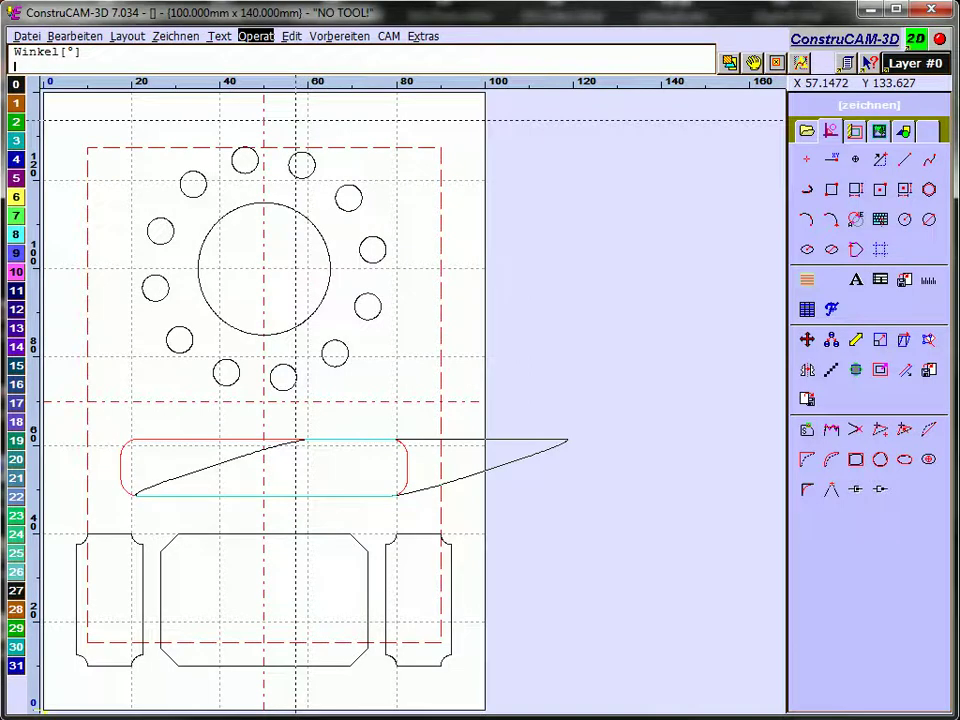
text(100)
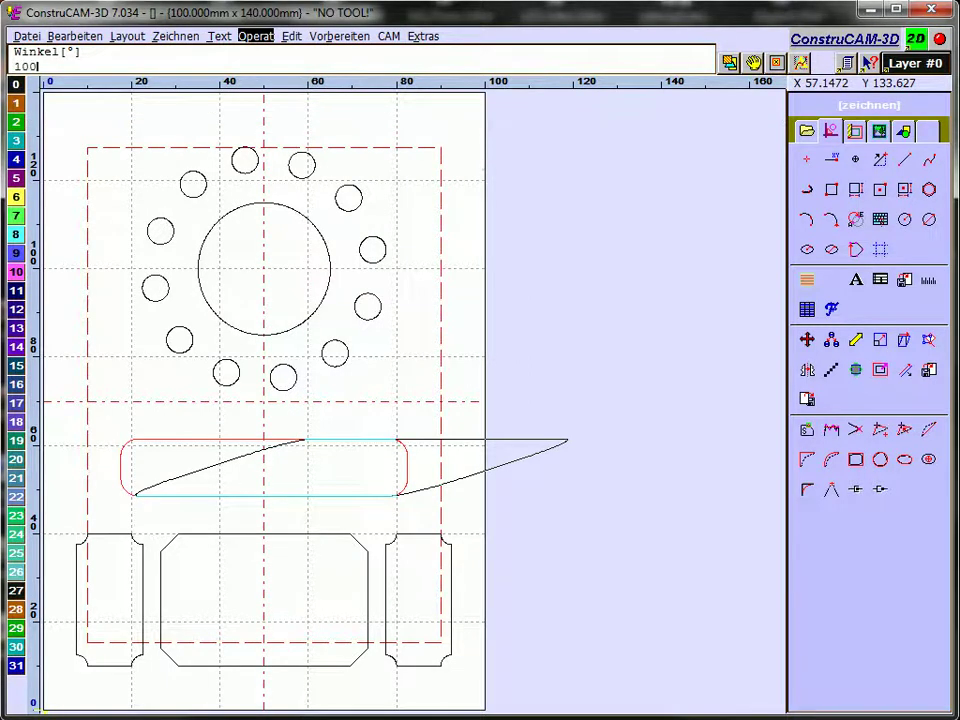
key(Return)
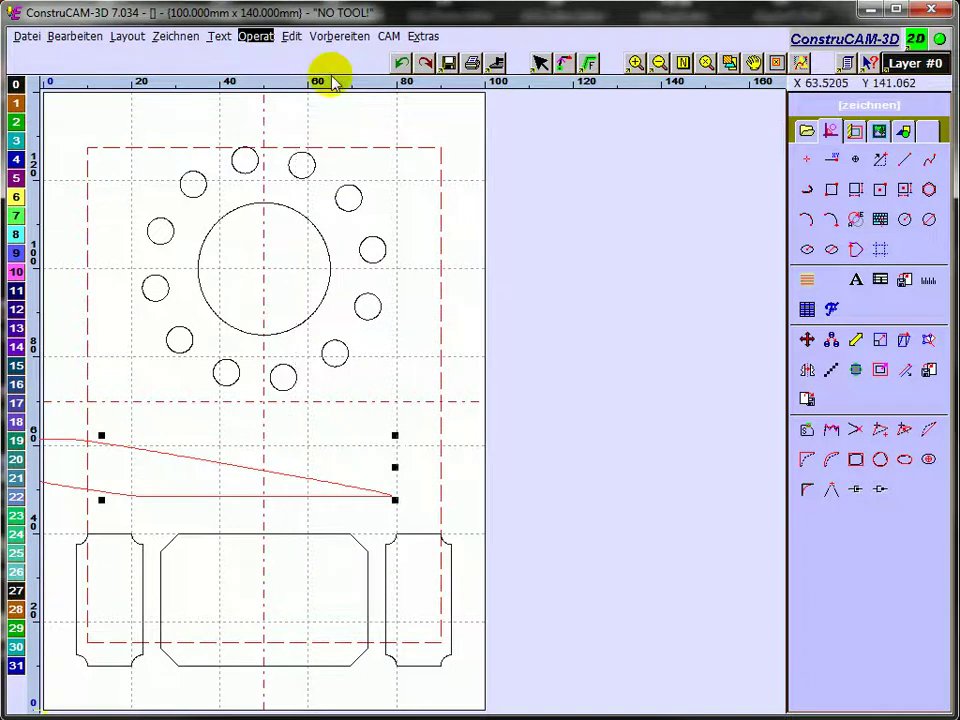
click(402, 64)
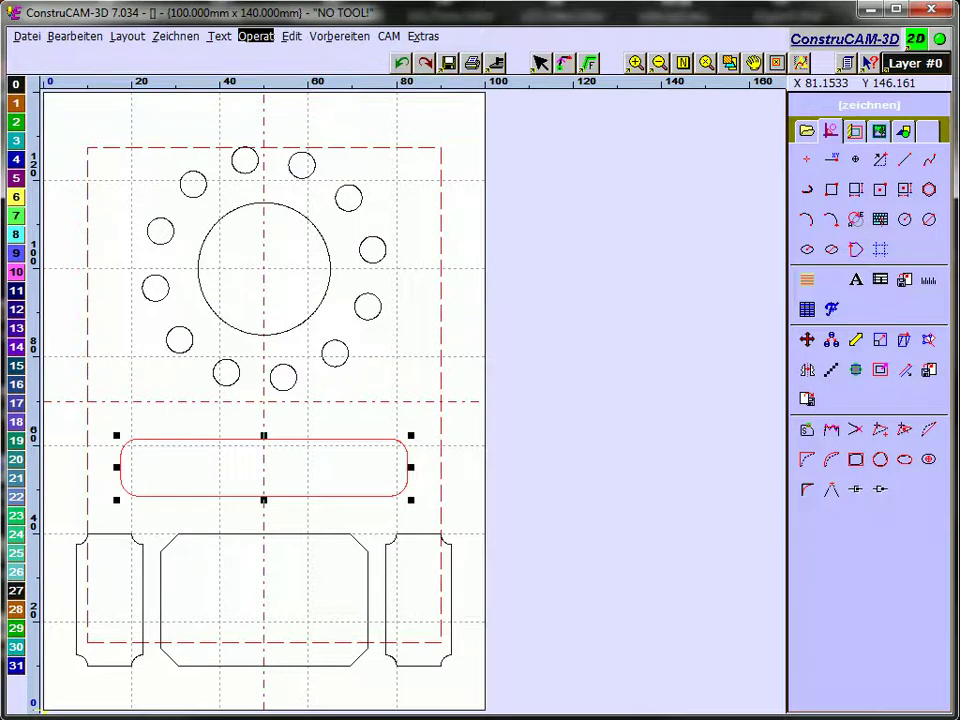
click(255, 36)
click(282, 133)
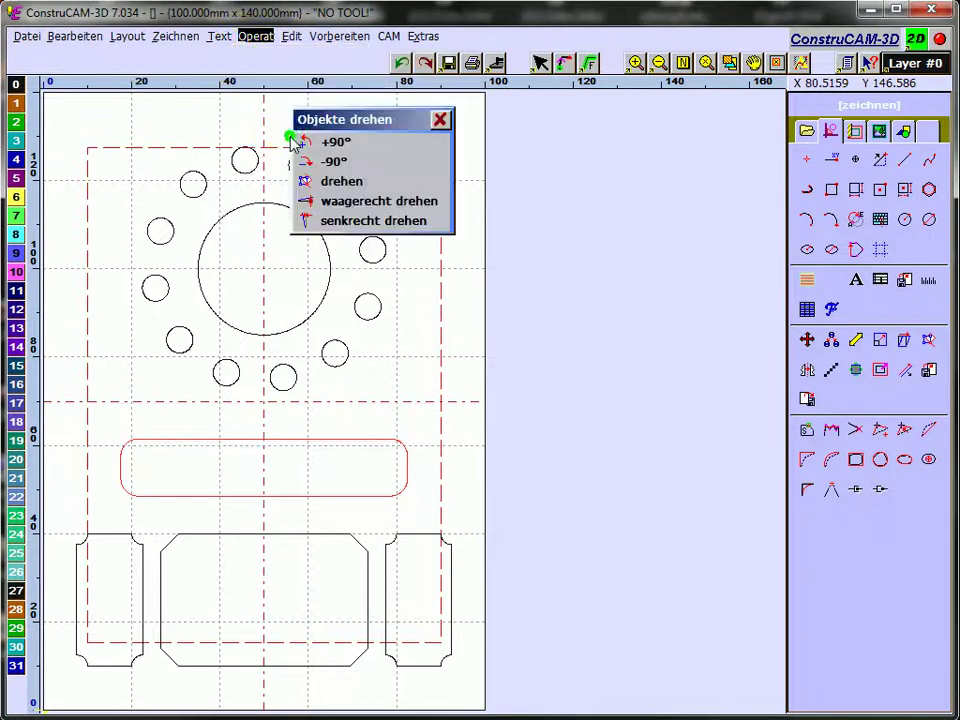
click(325, 148)
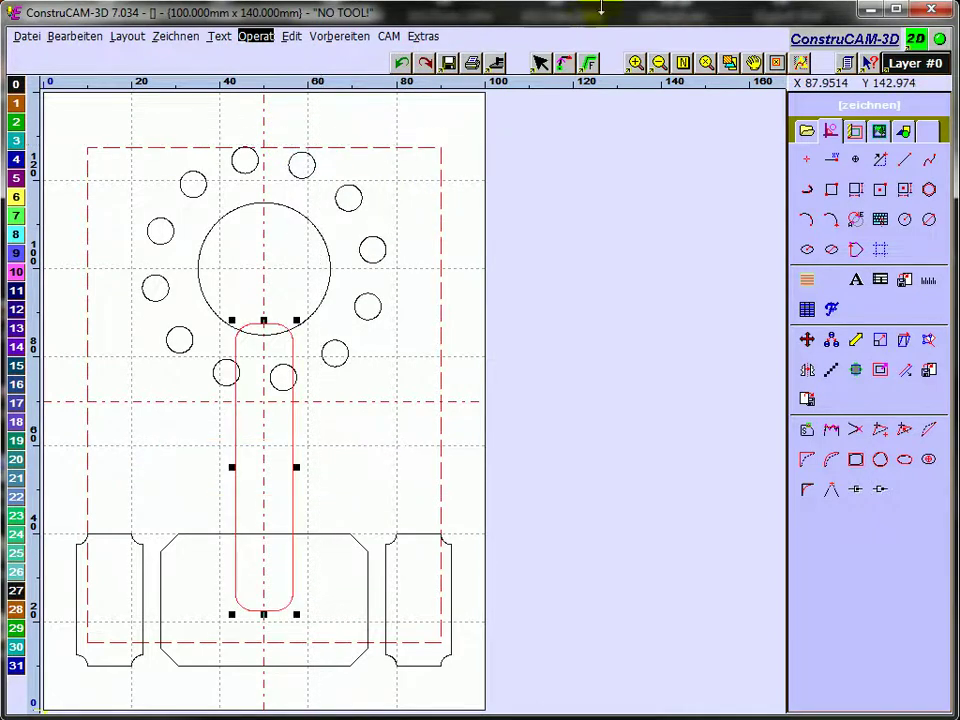
click(402, 62)
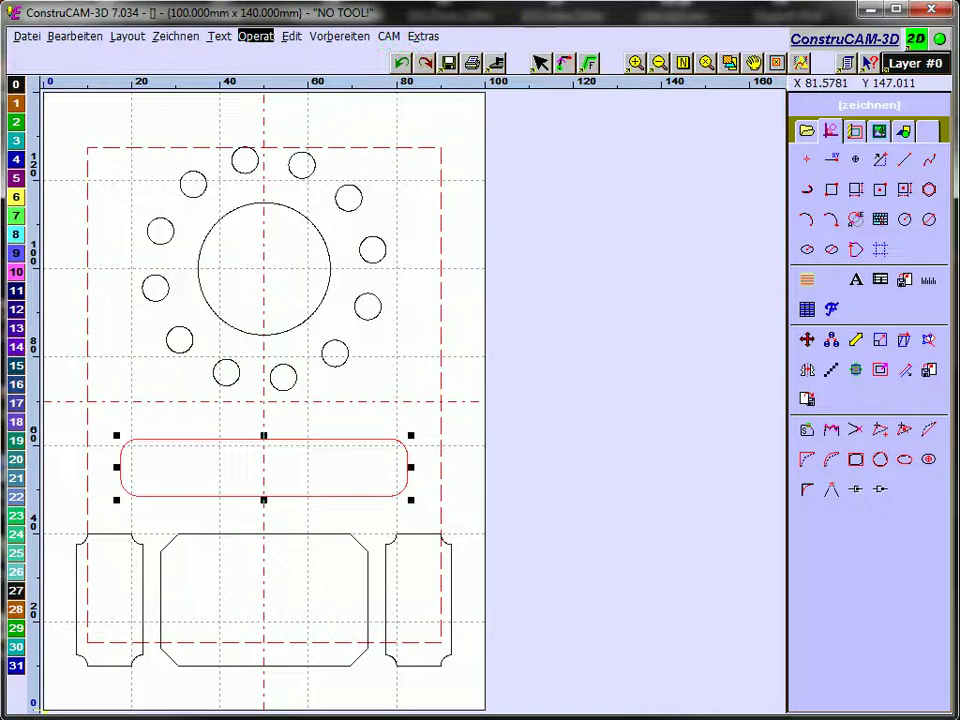
click(254, 36)
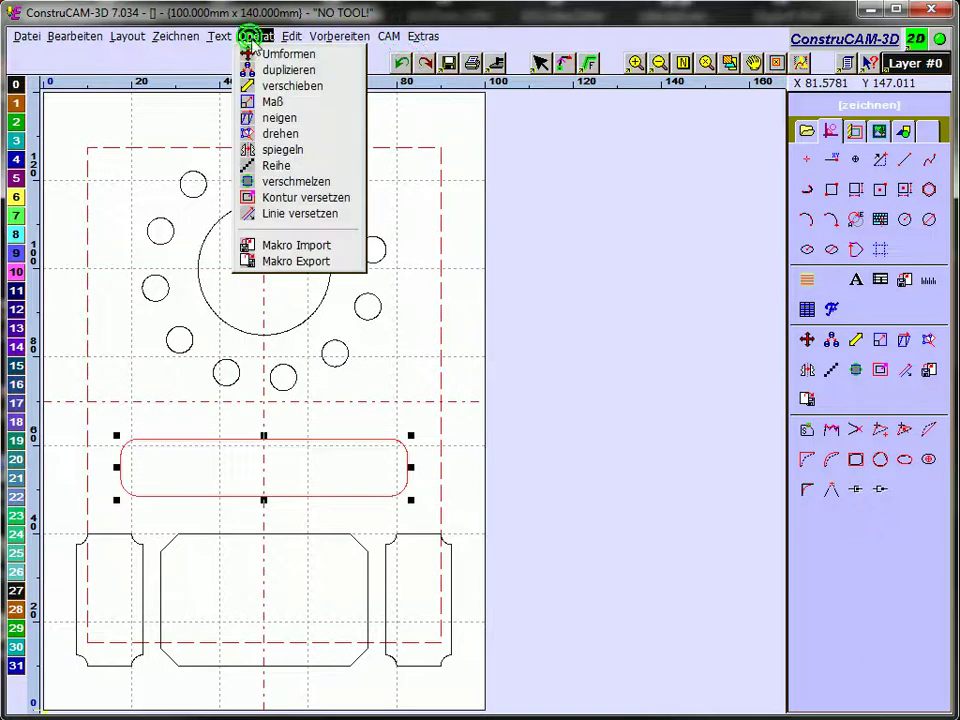
click(272, 133)
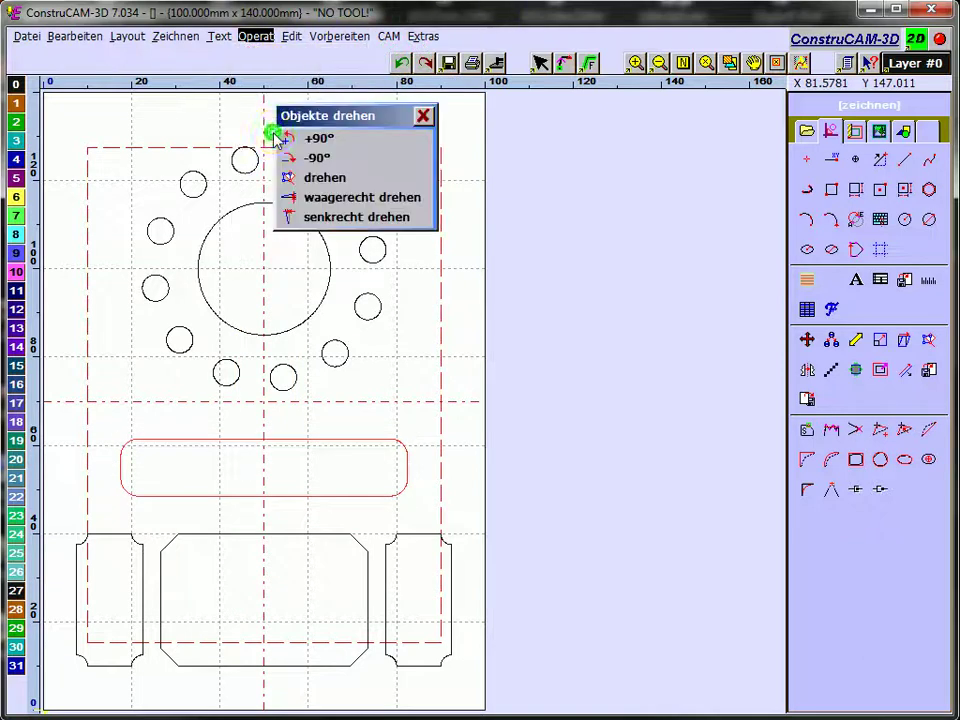
click(310, 178)
click(311, 437)
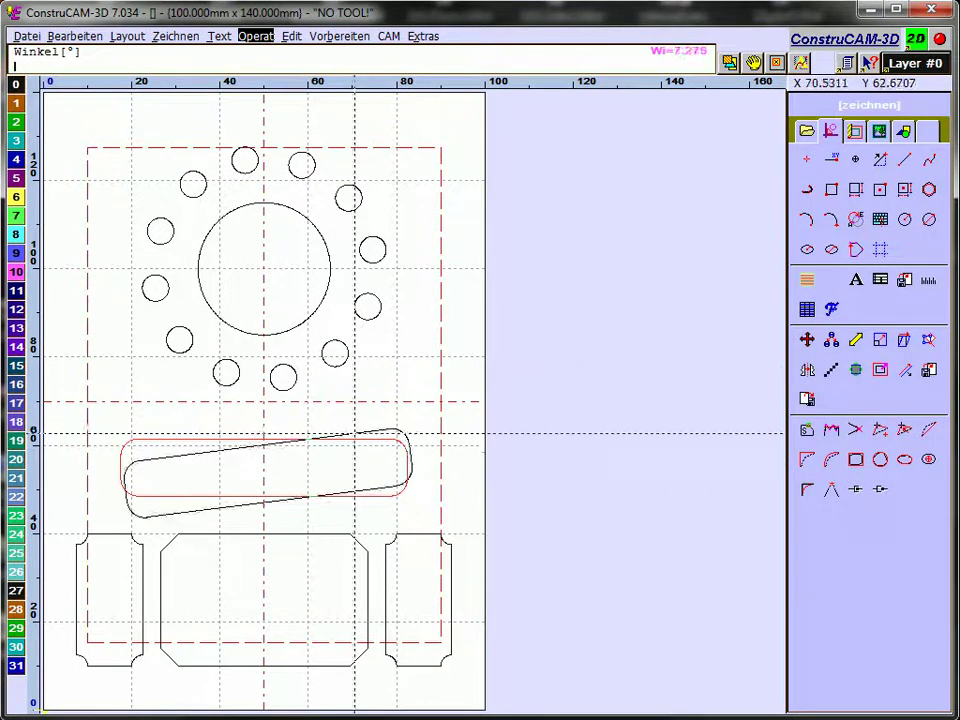
text(50)
key(Return)
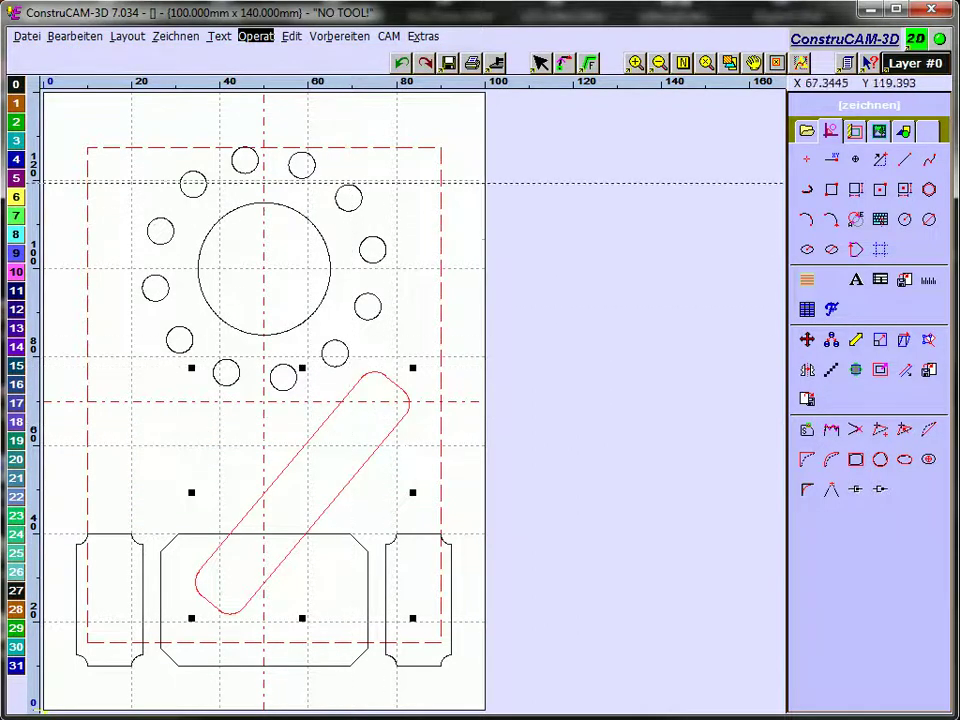
click(403, 64)
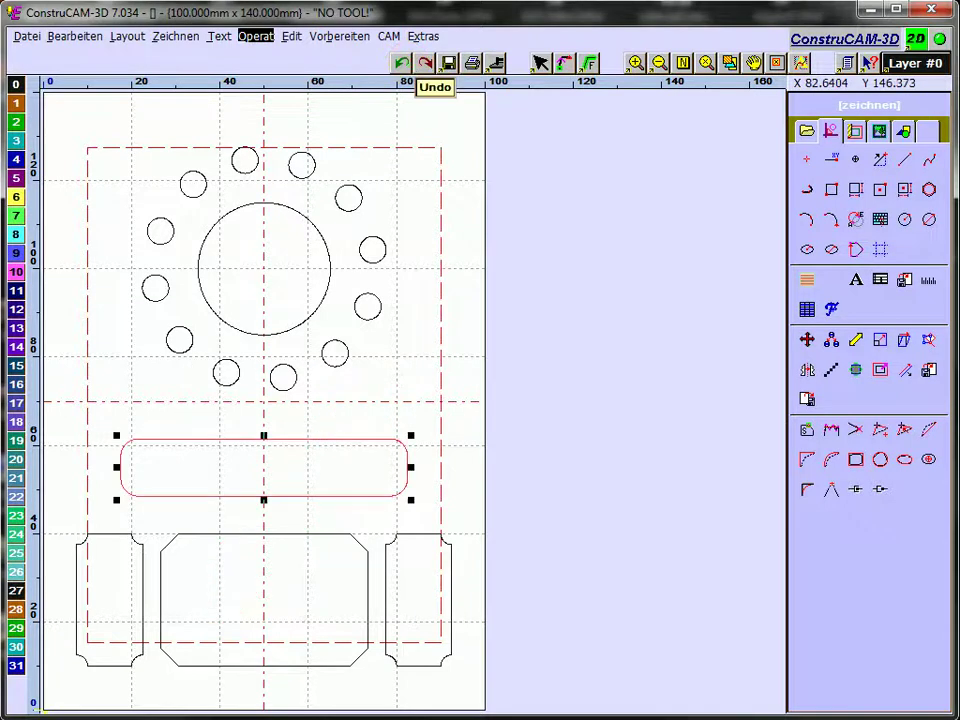